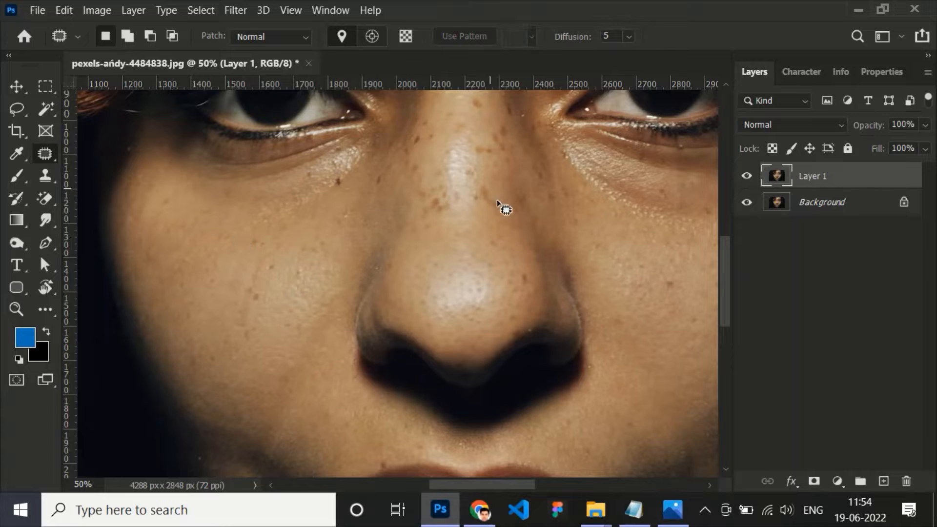
# - Patch the freckles along the upper bridge of the nose with clean skin using the Patch tool
pyautogui.moveTo(483, 143); pyautogui.dragTo(484, 164)
pyautogui.click(503, 142)
pyautogui.moveTo(479, 96); pyautogui.dragTo(477, 108)
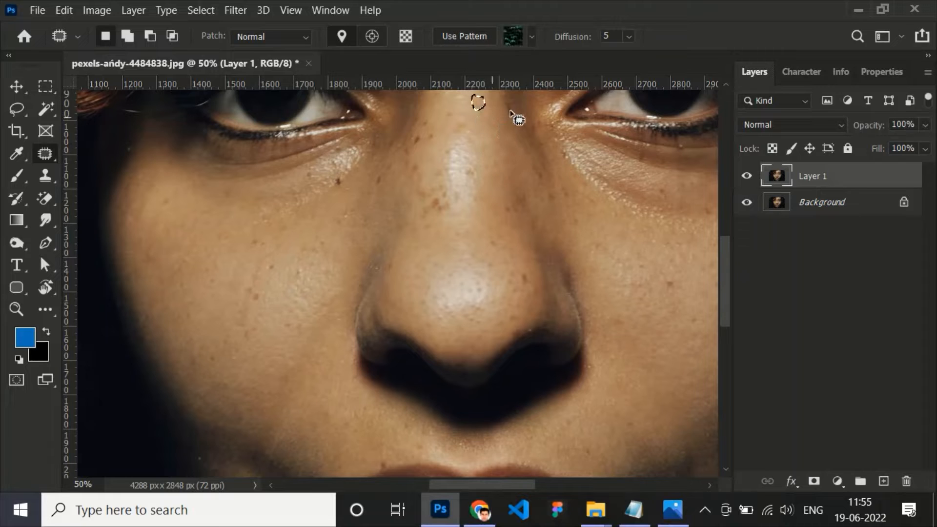
pyautogui.click(607, 248)
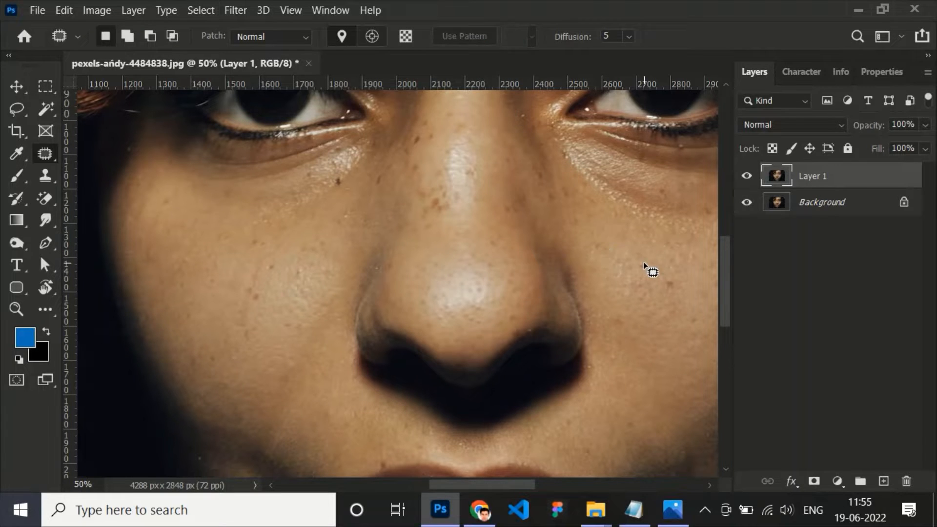
# - Patch the dark spots along the outer edge and middle of the photo's right-hand cheek and below that eye
pyautogui.moveTo(581, 235)
pyautogui.mouseDown()
pyautogui.moveTo(491, 229)
pyautogui.moveTo(315, 264)
pyautogui.mouseUp()
pyautogui.moveTo(532, 342); pyautogui.dragTo(531, 339)
pyautogui.moveTo(518, 349)
pyautogui.mouseDown()
pyautogui.moveTo(531, 322)
pyautogui.moveTo(527, 345)
pyautogui.mouseUp()
pyautogui.moveTo(517, 358); pyautogui.dragTo(523, 335)
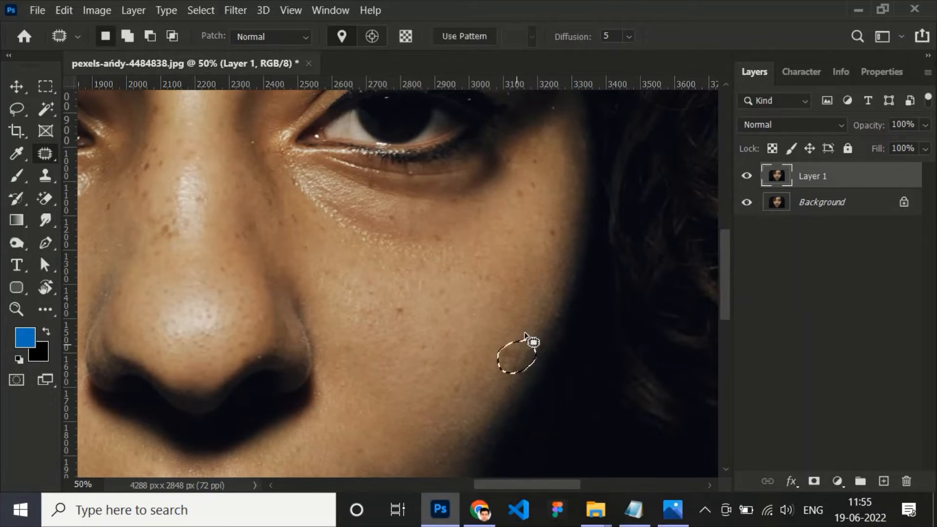
pyautogui.click(542, 293)
pyautogui.moveTo(551, 243); pyautogui.dragTo(549, 267)
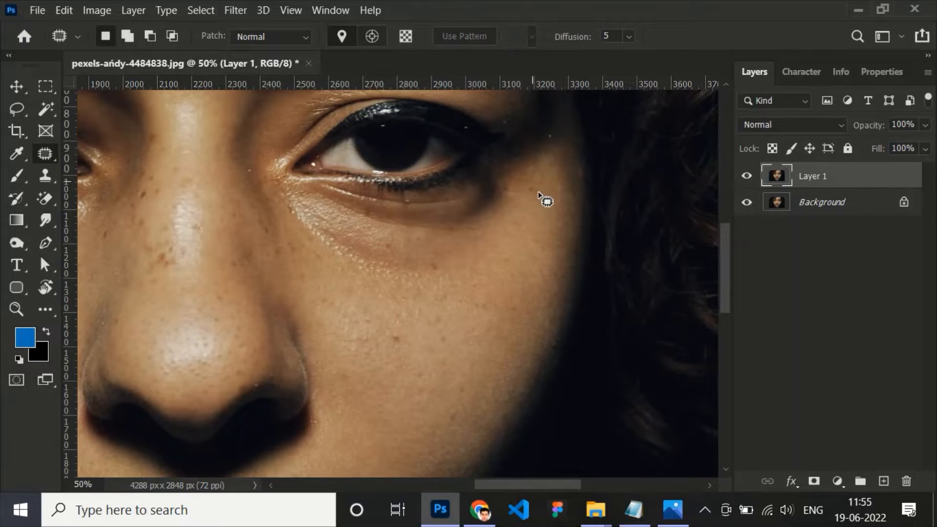
pyautogui.moveTo(395, 330); pyautogui.dragTo(435, 321)
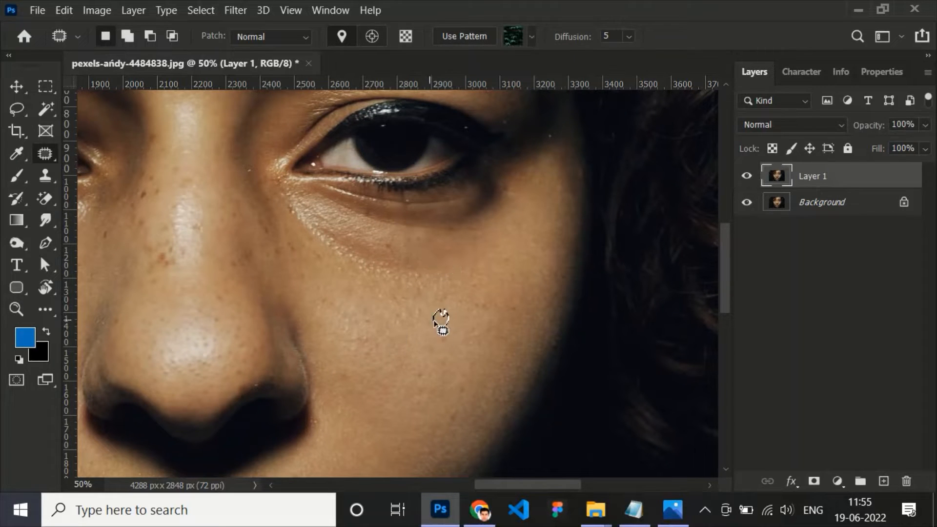
# - Patch the freckle clusters on the middle of the nose bridge and its upper sides
pyautogui.moveTo(328, 264); pyautogui.dragTo(432, 273)
pyautogui.moveTo(272, 277)
pyautogui.mouseDown()
pyautogui.moveTo(267, 248)
pyautogui.moveTo(248, 247)
pyautogui.moveTo(250, 263)
pyautogui.mouseUp()
pyautogui.moveTo(257, 257); pyautogui.dragTo(258, 274)
pyautogui.moveTo(256, 279); pyautogui.dragTo(255, 276)
pyautogui.moveTo(256, 161)
pyautogui.mouseDown()
pyautogui.moveTo(291, 211)
pyautogui.moveTo(288, 202)
pyautogui.mouseUp()
pyautogui.moveTo(292, 198); pyautogui.dragTo(289, 244)
pyautogui.moveTo(289, 237); pyautogui.dragTo(292, 220)
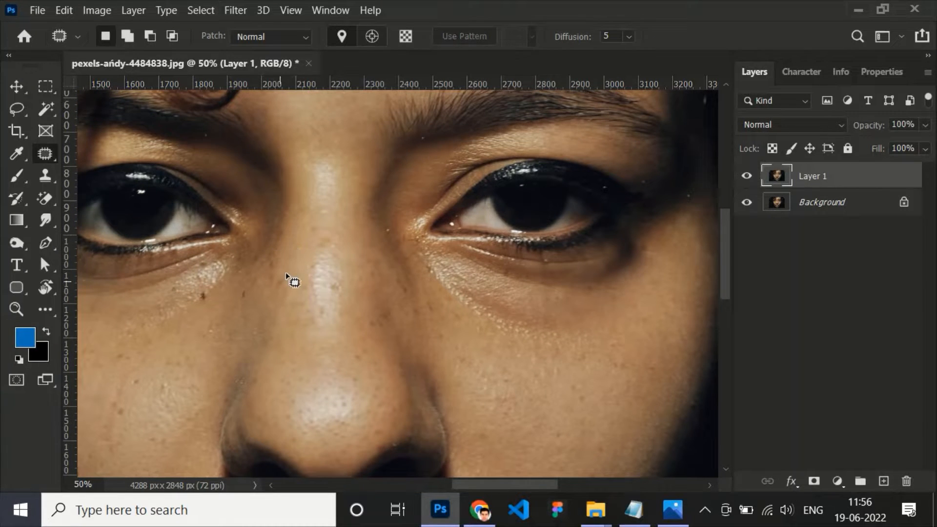
# - Patch the spots on the side of the nose facing the photo's left-hand eye
pyautogui.moveTo(312, 297); pyautogui.dragTo(346, 240)
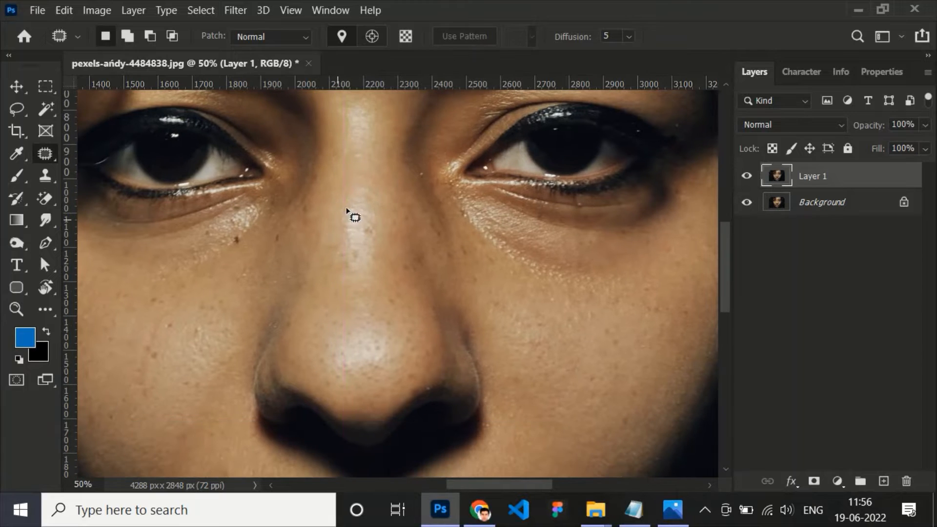
pyautogui.hotkey('ctrl', 'd')
pyautogui.moveTo(284, 235)
pyautogui.mouseDown()
pyautogui.moveTo(408, 211)
pyautogui.moveTo(401, 207)
pyautogui.mouseUp()
pyautogui.moveTo(401, 216); pyautogui.dragTo(416, 196)
pyautogui.hotkey('ctrl', 'd')
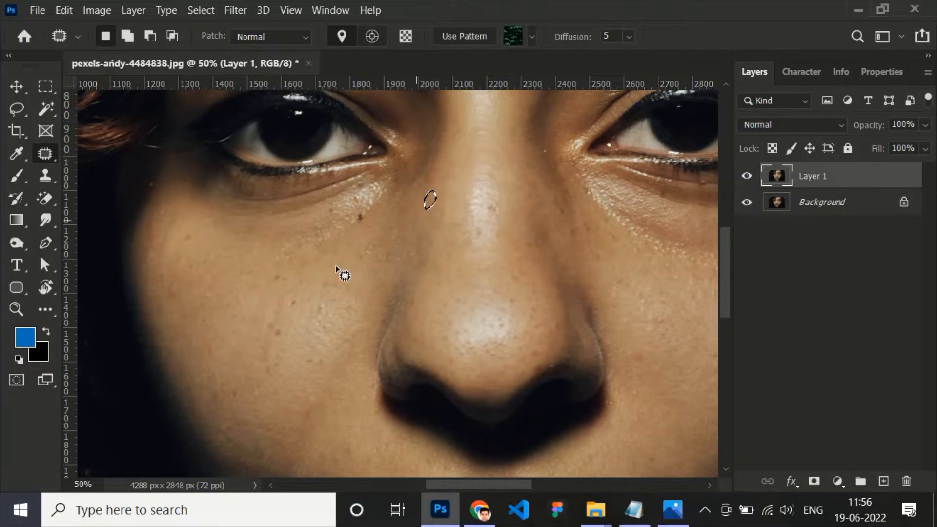
# - Patch the blemishes on the photo's left-hand cheek and the dark mole beneath that eye
pyautogui.moveTo(267, 325); pyautogui.dragTo(309, 228)
pyautogui.hotkey('ctrl', 'd')
pyautogui.moveTo(368, 234); pyautogui.dragTo(387, 207)
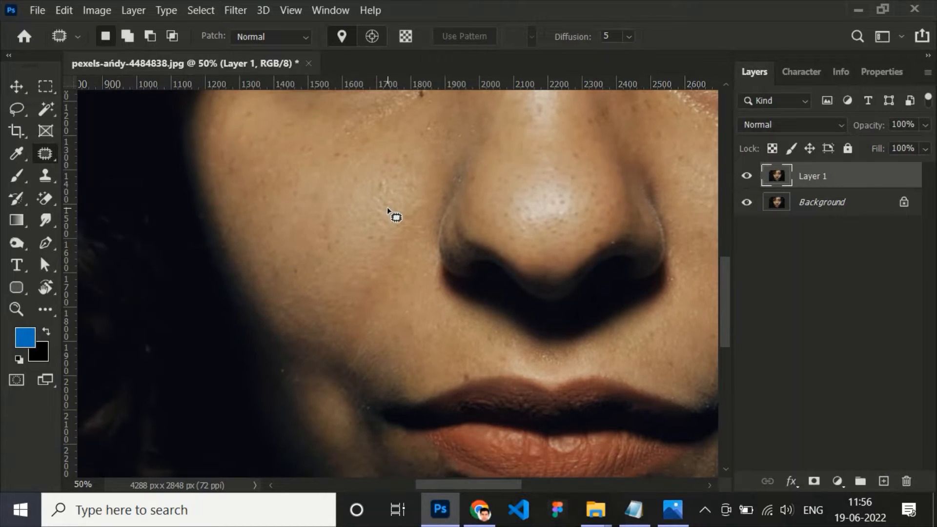
pyautogui.moveTo(322, 179); pyautogui.dragTo(345, 235)
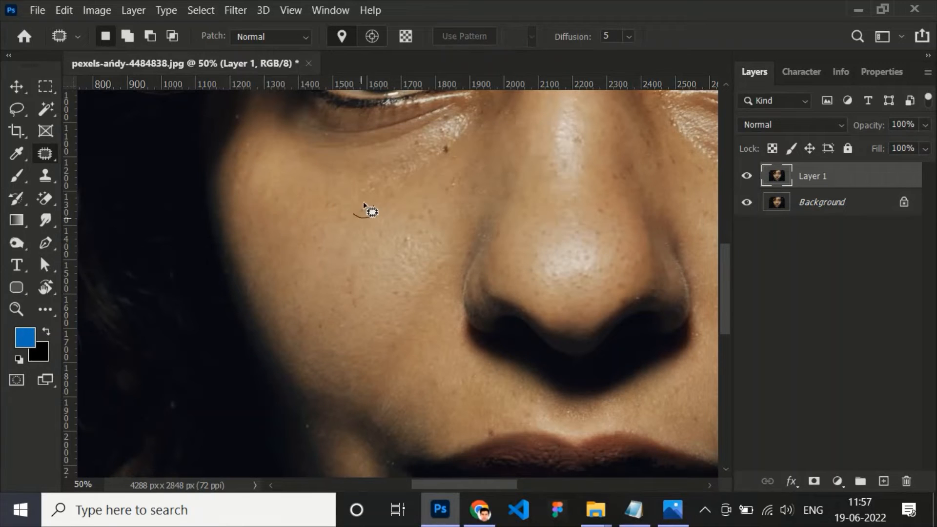
pyautogui.moveTo(433, 207); pyautogui.dragTo(424, 218)
pyautogui.moveTo(450, 144); pyautogui.dragTo(456, 139)
# - Patch the remaining freckles on the nose highlight and along the nose's right-hand side in the photo
pyautogui.moveTo(577, 136)
pyautogui.mouseDown()
pyautogui.moveTo(411, 221)
pyautogui.moveTo(415, 213)
pyautogui.mouseUp()
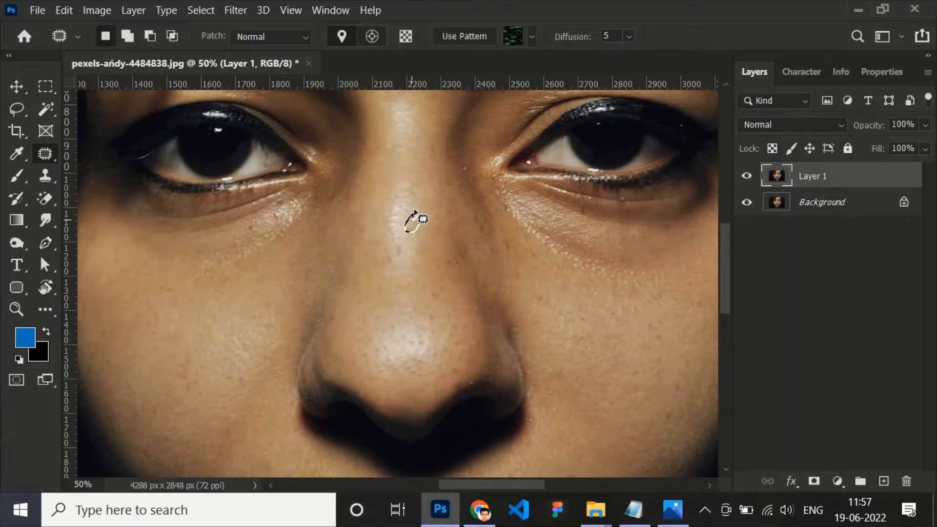
pyautogui.moveTo(452, 244)
pyautogui.mouseDown()
pyautogui.moveTo(521, 237)
pyautogui.moveTo(474, 224)
pyautogui.moveTo(483, 245)
pyautogui.mouseUp()
pyautogui.click(487, 243)
pyautogui.moveTo(477, 212); pyautogui.dragTo(487, 236)
pyautogui.click(488, 236)
# - Patch the leftover spots scattered across the photo's right-hand cheek
pyautogui.moveTo(345, 302); pyautogui.dragTo(424, 294)
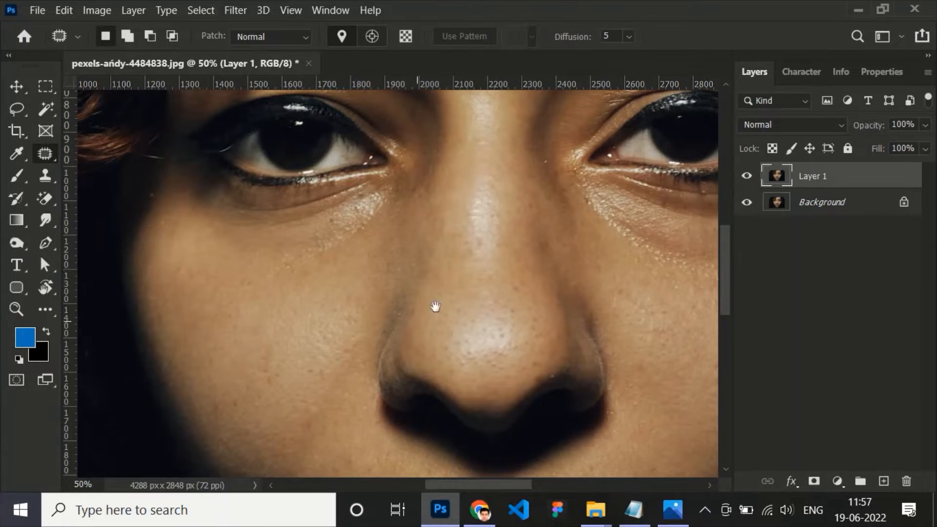
pyautogui.moveTo(435, 306); pyautogui.dragTo(400, 307)
pyautogui.moveTo(378, 268); pyautogui.dragTo(283, 520)
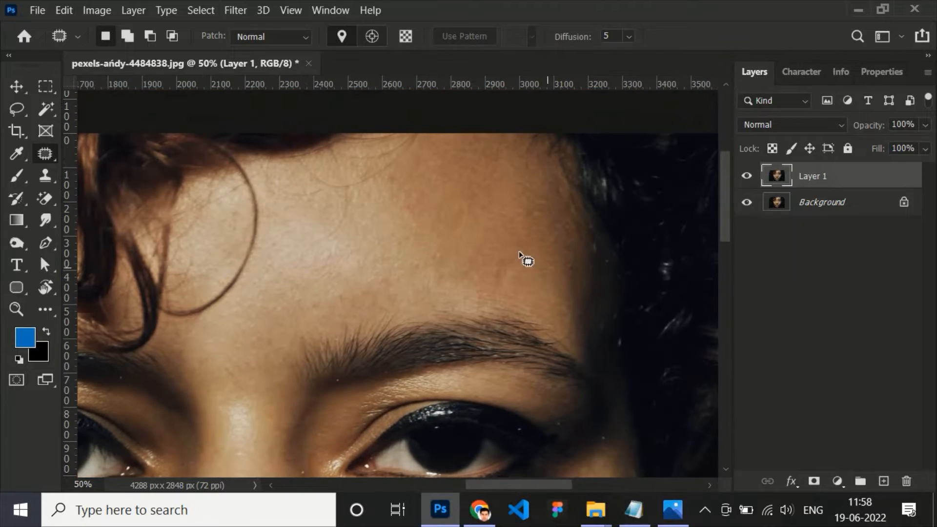
pyautogui.hotkey('ctrl', 'd')
pyautogui.moveTo(348, 318); pyautogui.dragTo(410, 105)
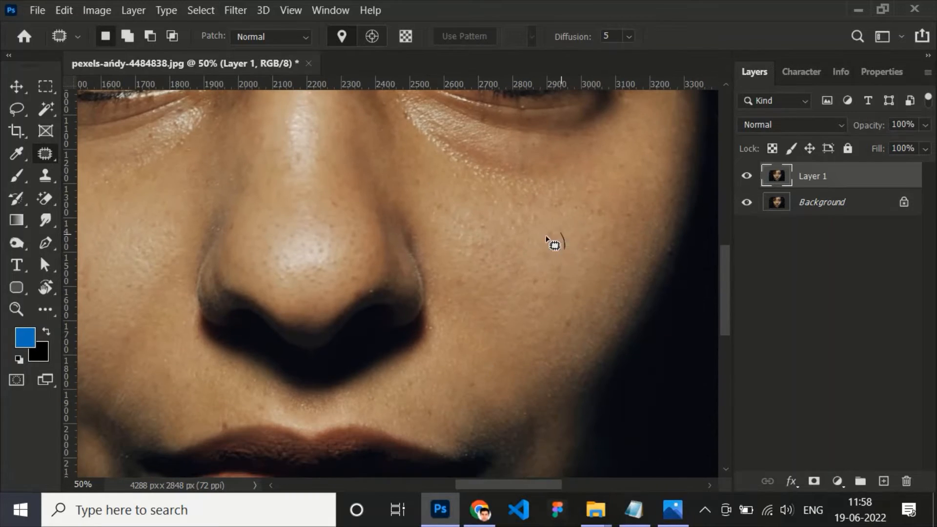
pyautogui.moveTo(547, 237)
pyautogui.mouseDown()
pyautogui.moveTo(566, 260)
pyautogui.moveTo(543, 227)
pyautogui.moveTo(537, 288)
pyautogui.mouseUp()
pyautogui.moveTo(582, 185); pyautogui.dragTo(592, 200)
pyautogui.moveTo(591, 193); pyautogui.dragTo(551, 219)
pyautogui.moveTo(522, 189); pyautogui.dragTo(525, 209)
# - Select a blemished area on the photo's right-hand cheek, fill it with Content-Aware, and clear the selection
pyautogui.moveTo(526, 293)
pyautogui.mouseDown()
pyautogui.moveTo(495, 212)
pyautogui.moveTo(497, 237)
pyautogui.moveTo(494, 219)
pyautogui.mouseUp()
pyautogui.hotkey('shift', 'F5')
pyautogui.press('Return')
pyautogui.hotkey('ctrl', 'd')
# - Fill another small area of the same cheek with Content-Aware at 40% opacity and deselect it
pyautogui.moveTo(485, 224)
pyautogui.mouseDown()
pyautogui.moveTo(452, 243)
pyautogui.moveTo(473, 217)
pyautogui.mouseUp()
pyautogui.hotkey('shift', 'F5')
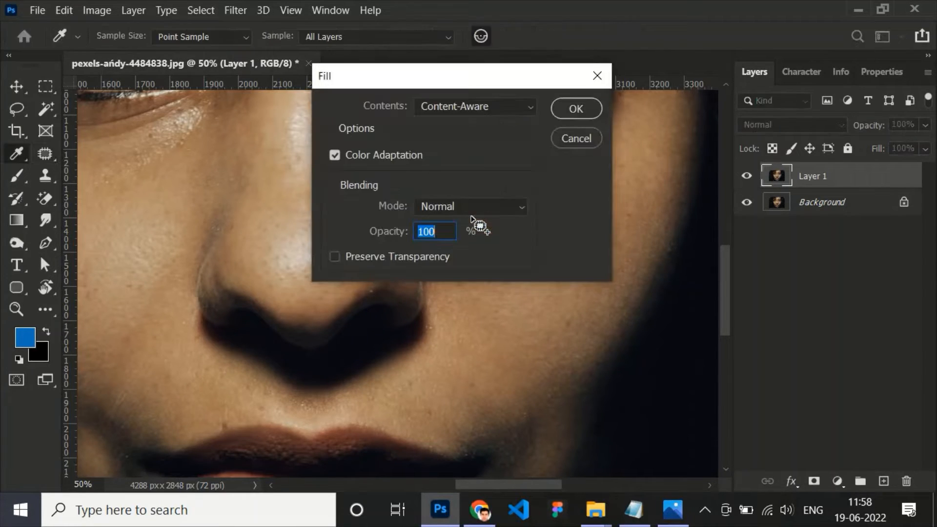
pyautogui.write('40')
pyautogui.press('Return')
pyautogui.hotkey('ctrl', 'd')
# - Patch the spots on the lower part of the photo's left-hand cheek
pyautogui.moveTo(250, 458); pyautogui.dragTo(373, 365)
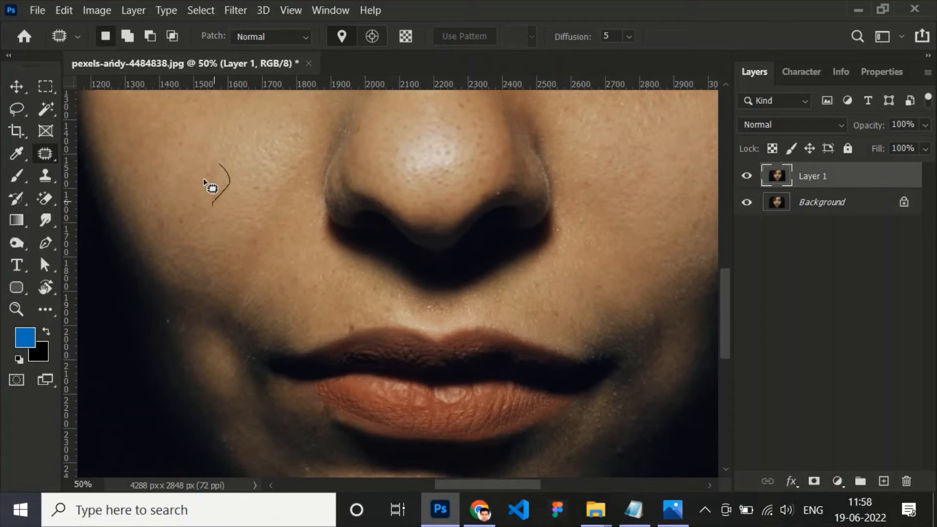
pyautogui.moveTo(204, 180); pyautogui.dragTo(218, 163)
pyautogui.moveTo(223, 166)
pyautogui.mouseDown()
pyautogui.moveTo(214, 157)
pyautogui.moveTo(258, 255)
pyautogui.mouseUp()
pyautogui.hotkey('ctrl', 'd')
pyautogui.moveTo(255, 229); pyautogui.dragTo(222, 230)
pyautogui.hotkey('ctrl', 'd')
pyautogui.hotkey('ctrl', 'd')
# - Patch the small blemish just above the photo's left-hand nostril and deselect it
pyautogui.moveTo(442, 330); pyautogui.dragTo(324, 363)
pyautogui.scroll(-3, 324, 363)
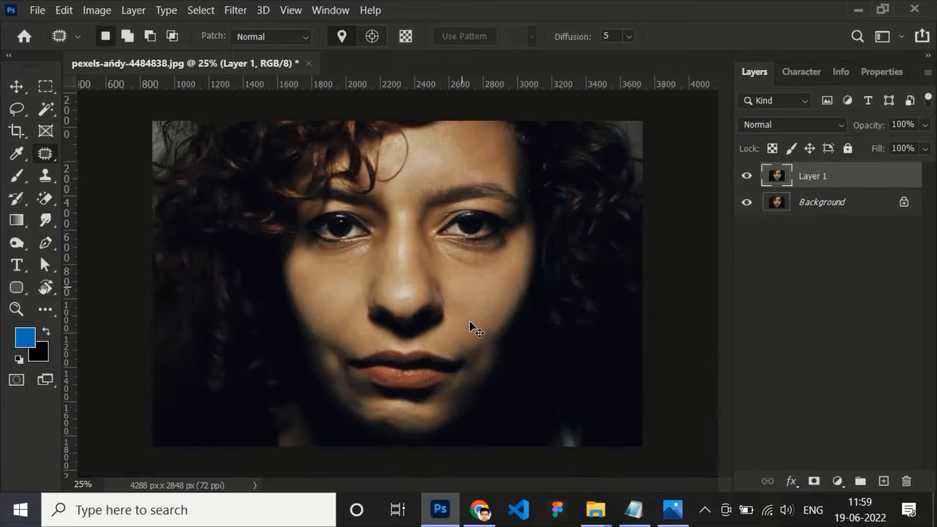
pyautogui.scroll(3, 472, 329)
pyautogui.moveTo(424, 277); pyautogui.dragTo(501, 236)
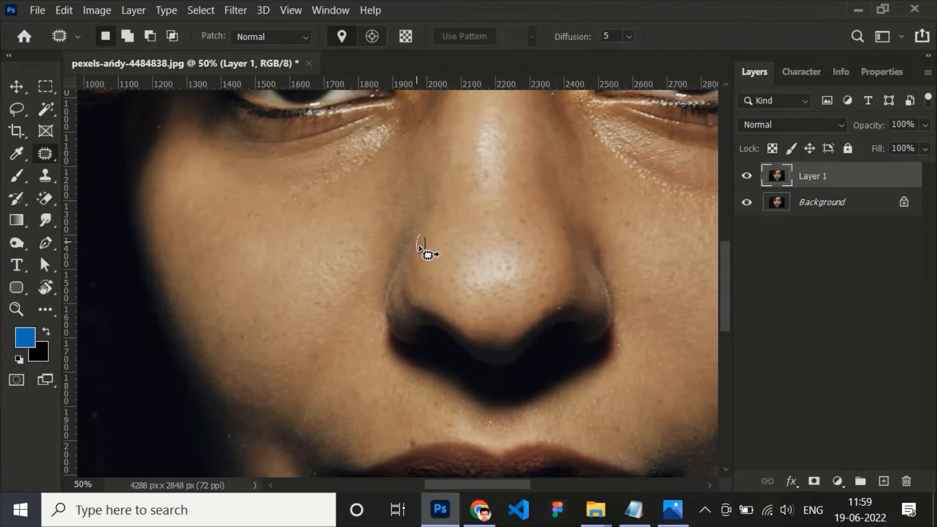
pyautogui.moveTo(419, 246); pyautogui.dragTo(421, 248)
pyautogui.hotkey('ctrl', 'd')
# - Patch the dark spot above the left half of the upper lip in the photo
pyautogui.moveTo(470, 366); pyautogui.dragTo(459, 240)
pyautogui.moveTo(406, 319); pyautogui.dragTo(413, 324)
pyautogui.moveTo(412, 326); pyautogui.dragTo(405, 308)
pyautogui.hotkey('ctrl', 'd')
pyautogui.moveTo(682, 264); pyautogui.dragTo(577, 274)
# - Patch the visible pores and faint marks in the middle of the photo's left-hand cheek
pyautogui.moveTo(173, 260); pyautogui.dragTo(344, 386)
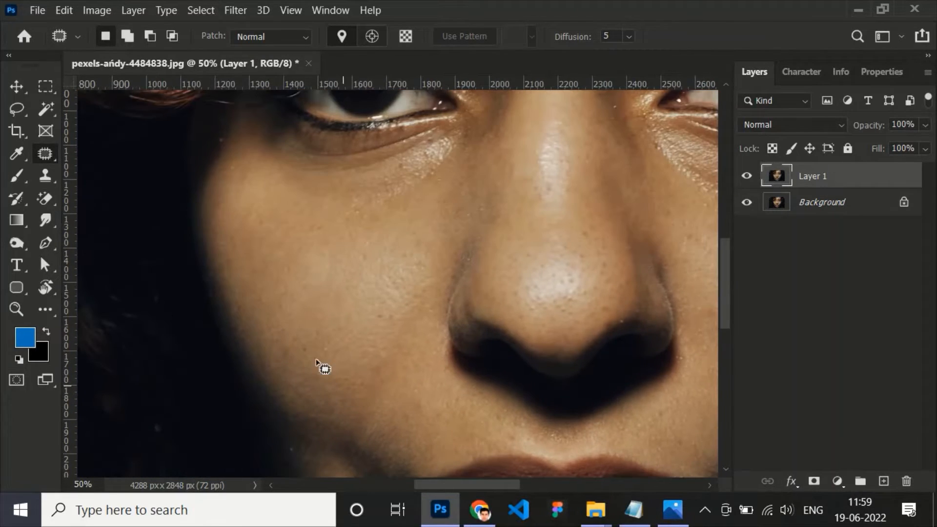
pyautogui.moveTo(398, 313); pyautogui.dragTo(386, 308)
pyautogui.hotkey('ctrl', 'd')
pyautogui.moveTo(298, 289); pyautogui.dragTo(342, 279)
pyautogui.moveTo(327, 299); pyautogui.dragTo(330, 318)
pyautogui.hotkey('ctrl', 'd')
# - Remove the marks just above the nose tip with the Patch tool and a Content-Aware fill
pyautogui.moveTo(330, 318)
pyautogui.mouseDown()
pyautogui.moveTo(295, 412)
pyautogui.moveTo(289, 464)
pyautogui.mouseUp()
pyautogui.moveTo(488, 363)
pyautogui.mouseDown()
pyautogui.moveTo(268, 230)
pyautogui.moveTo(227, 147)
pyautogui.mouseUp()
pyautogui.moveTo(293, 154); pyautogui.dragTo(293, 151)
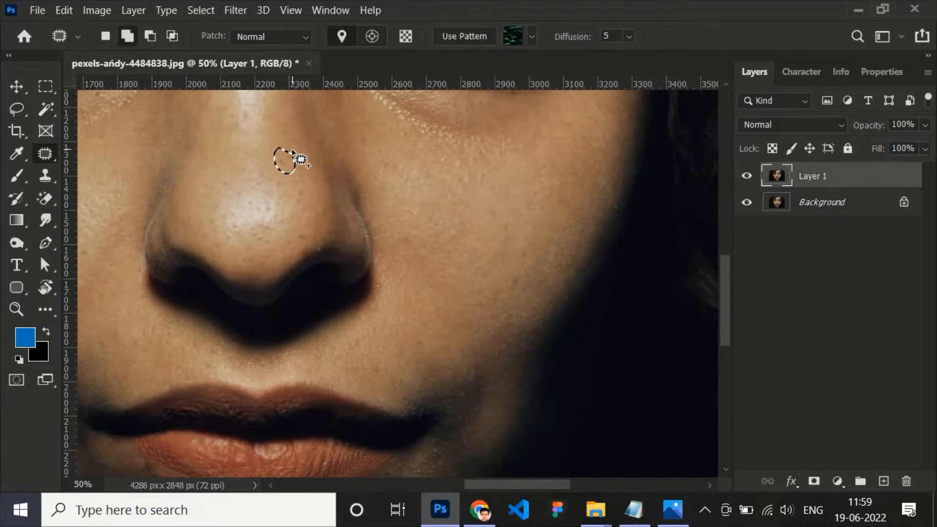
pyautogui.hotkey('ctrl', 'd')
pyautogui.moveTo(234, 217)
pyautogui.mouseDown()
pyautogui.moveTo(224, 205)
pyautogui.moveTo(195, 207)
pyautogui.moveTo(218, 171)
pyautogui.mouseUp()
pyautogui.hotkey('ctrl', 'd')
pyautogui.hotkey('shift', 'F5')
pyautogui.press('Return')
pyautogui.hotkey('ctrl', 'd')
# - Fill the speckled areas on the nose tip's highlight with Content-Aware and deselect
pyautogui.moveTo(269, 229)
pyautogui.mouseDown()
pyautogui.moveTo(247, 204)
pyautogui.moveTo(253, 179)
pyautogui.mouseUp()
pyautogui.hotkey('shift', 'F5')
pyautogui.press('Return')
pyautogui.hotkey('ctrl', 'd')
pyautogui.hotkey('shift', 'F5')
pyautogui.press('Return')
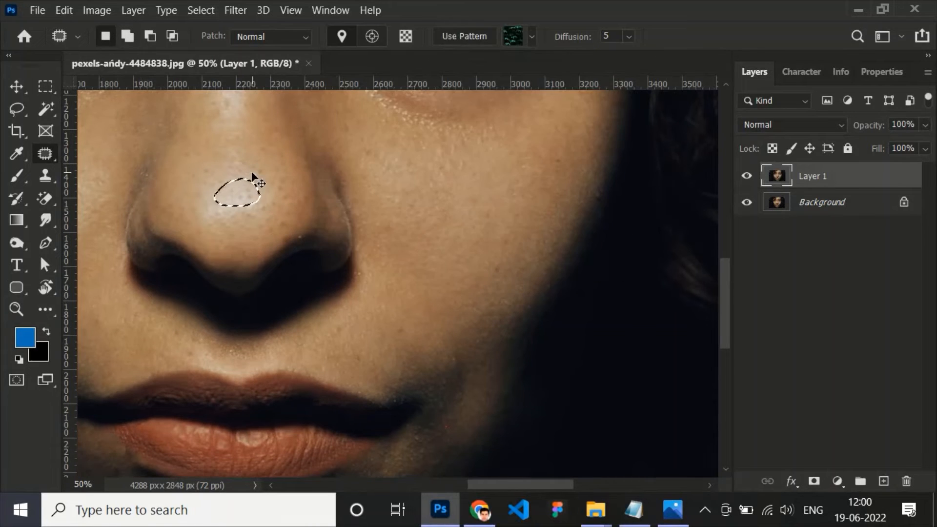
pyautogui.hotkey('ctrl', 'd')
# - Fill the spot above the photo's right-hand nostril with Content-Aware and clear the selection
pyautogui.moveTo(294, 235)
pyautogui.mouseDown()
pyautogui.moveTo(286, 191)
pyautogui.moveTo(300, 232)
pyautogui.mouseUp()
pyautogui.hotkey('shift', 'F5')
pyautogui.press('Return')
pyautogui.hotkey('ctrl', 'd')
# - Smooth the remaining pores across the lower nose with repeated Content-Aware fills
pyautogui.moveTo(267, 207)
pyautogui.mouseDown()
pyautogui.moveTo(291, 195)
pyautogui.moveTo(226, 208)
pyautogui.moveTo(255, 168)
pyautogui.moveTo(261, 140)
pyautogui.mouseUp()
pyautogui.hotkey('shift', 'F5')
pyautogui.press('Return')
pyautogui.hotkey('ctrl', 'd')
pyautogui.hotkey('shift', 'F5')
pyautogui.press('Return')
pyautogui.hotkey('ctrl', 'd')
# - Fill the uneven skin along the left-hand side of the nose bridge in the photo with Content-Aware
pyautogui.moveTo(211, 209)
pyautogui.mouseDown()
pyautogui.moveTo(239, 314)
pyautogui.moveTo(198, 191)
pyautogui.moveTo(162, 191)
pyautogui.moveTo(177, 179)
pyautogui.moveTo(165, 145)
pyautogui.mouseUp()
pyautogui.hotkey('shift', 'F5')
pyautogui.press('Return')
pyautogui.hotkey('ctrl', 'd')
pyautogui.hotkey('shift', 'F5')
pyautogui.press('Return')
pyautogui.hotkey('shift', 'F5')
pyautogui.press('Return')
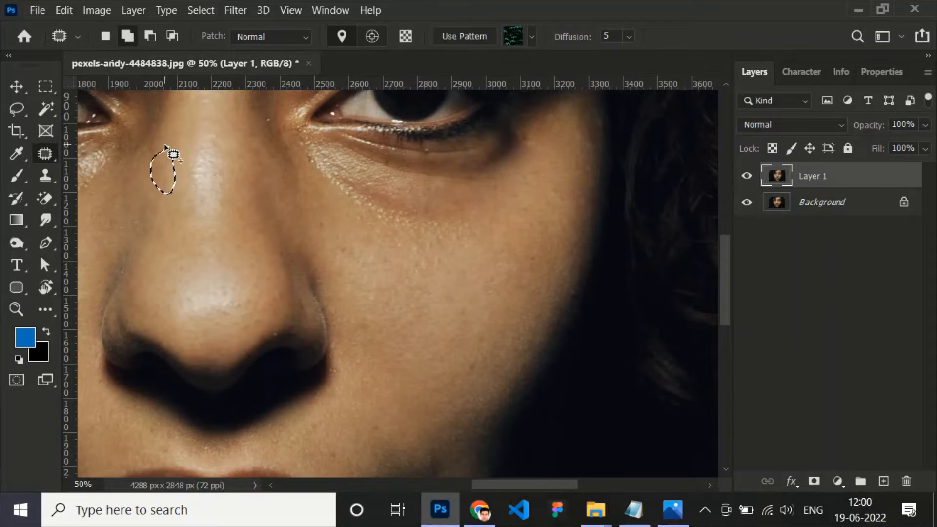
pyautogui.hotkey('shift', 'F5')
pyautogui.press('Return')
pyautogui.hotkey('ctrl', 'd')
# - Patch the small marks on the photo's right-hand cheek and in the area beside the nose
pyautogui.moveTo(210, 105)
pyautogui.mouseDown()
pyautogui.moveTo(335, 224)
pyautogui.moveTo(141, 95)
pyautogui.mouseUp()
pyautogui.moveTo(401, 265); pyautogui.dragTo(394, 286)
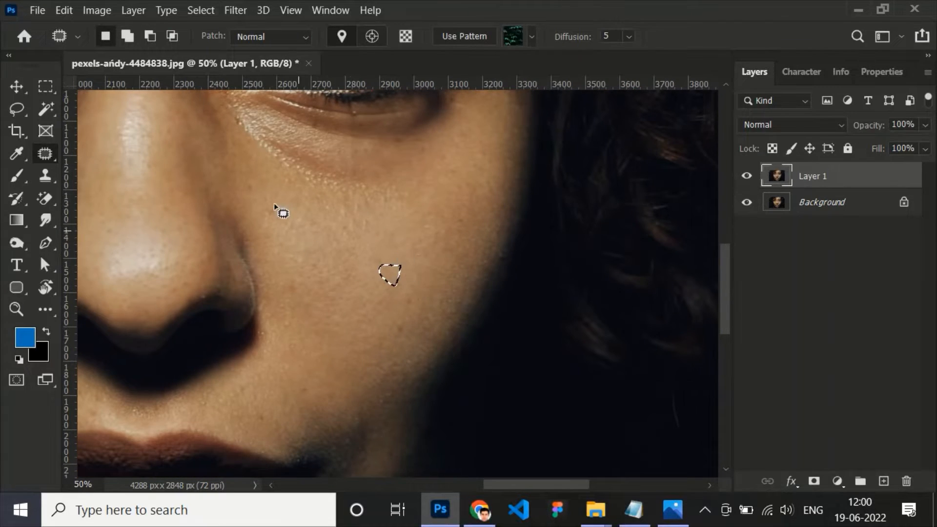
pyautogui.moveTo(246, 184); pyautogui.dragTo(249, 182)
pyautogui.moveTo(268, 204); pyautogui.dragTo(277, 194)
pyautogui.hotkey('ctrl', 'd')
pyautogui.moveTo(291, 276); pyautogui.dragTo(299, 224)
pyautogui.moveTo(300, 224)
pyautogui.mouseDown()
pyautogui.moveTo(278, 339)
pyautogui.moveTo(556, 140)
pyautogui.moveTo(300, 214)
pyautogui.mouseUp()
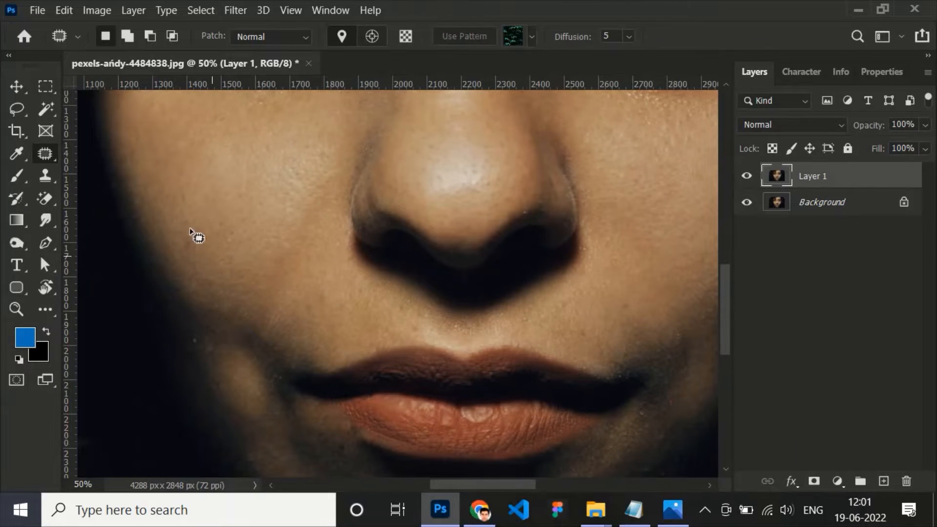
# - Fill the shiny textured skin below the inner corner of the photo's left-hand eye with Content-Aware
pyautogui.moveTo(220, 249); pyautogui.dragTo(196, 422)
pyautogui.moveTo(315, 217)
pyautogui.mouseDown()
pyautogui.moveTo(344, 205)
pyautogui.moveTo(318, 195)
pyautogui.mouseUp()
pyautogui.hotkey('ctrl', 'd')
pyautogui.hotkey('shift', 'F5')
pyautogui.press('Return')
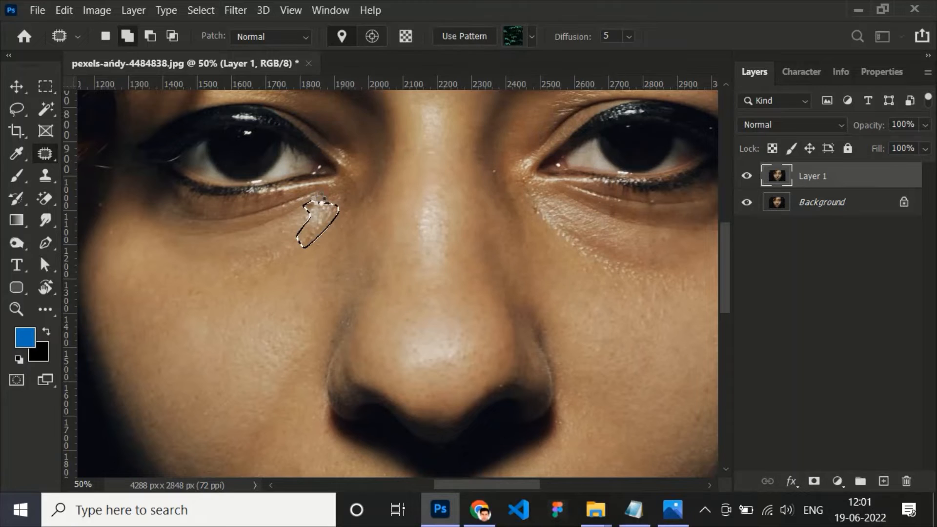
pyautogui.hotkey('ctrl', 'd')
# - Retouch the rough skin farther along beneath the photo's left-hand eye and clear the selection
pyautogui.moveTo(327, 270); pyautogui.dragTo(351, 243)
pyautogui.moveTo(259, 237); pyautogui.dragTo(266, 233)
pyautogui.hotkey('shift', 'F5')
pyautogui.hotkey('ctrl', 'd')
# - Select the forehead skin just above the photo's right-hand eyebrow and fill it with Content-Aware
pyautogui.moveTo(287, 283); pyautogui.dragTo(203, 420)
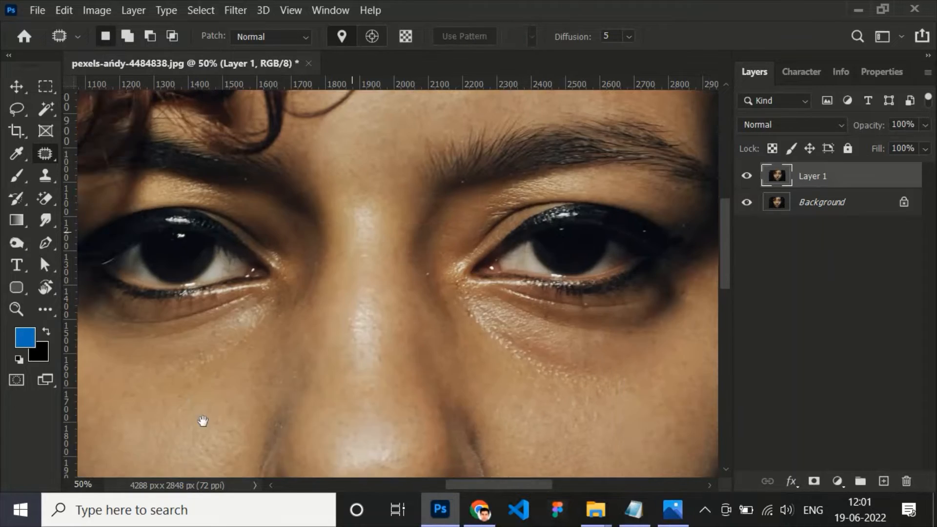
pyautogui.hotkey('ctrl', 'd')
pyautogui.moveTo(290, 289)
pyautogui.mouseDown()
pyautogui.moveTo(329, 187)
pyautogui.moveTo(343, 184)
pyautogui.mouseUp()
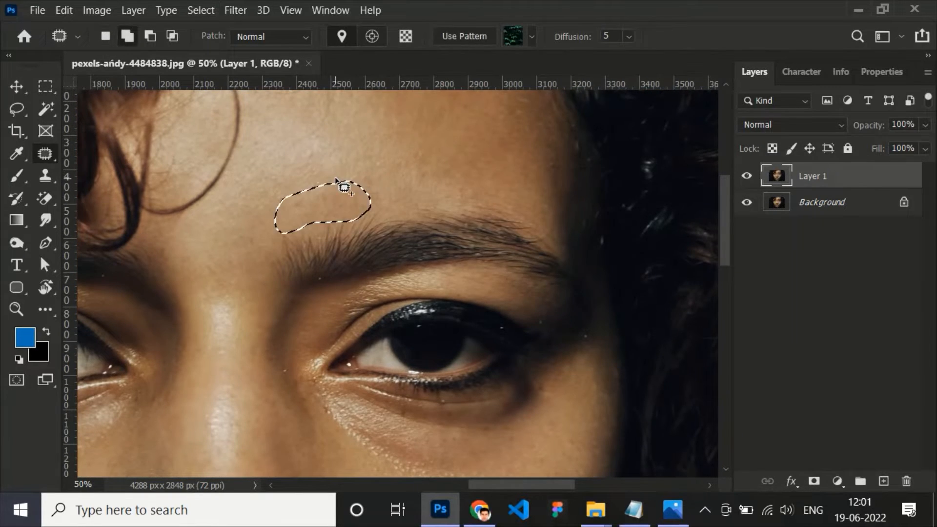
pyautogui.hotkey('shift', 'F5')
pyautogui.press('Return')
pyautogui.hotkey('ctrl', 'd')
# - Patch the spots between the photo's right-hand nostril and the corner of the mouth
pyautogui.moveTo(448, 455); pyautogui.dragTo(402, 277)
pyautogui.moveTo(295, 433); pyautogui.dragTo(490, 223)
pyautogui.moveTo(530, 313); pyautogui.dragTo(487, 324)
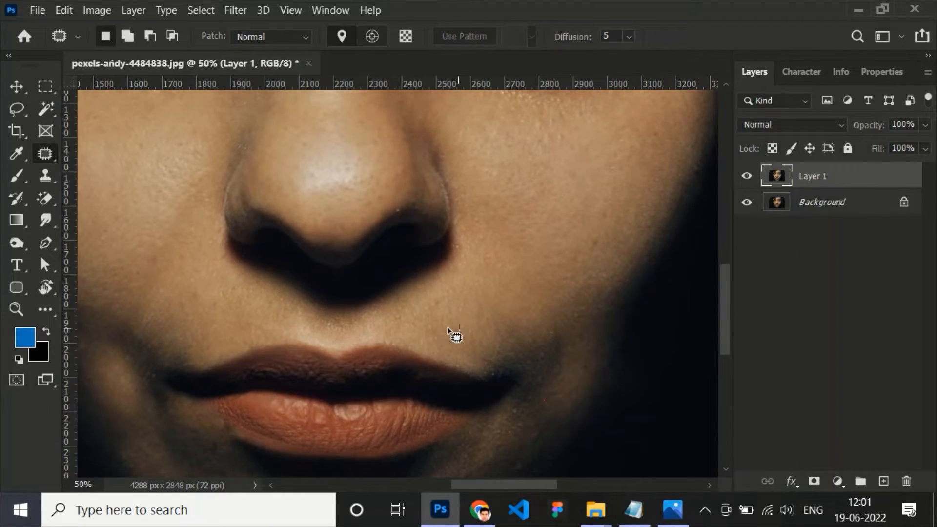
pyautogui.moveTo(444, 289); pyautogui.dragTo(448, 285)
pyautogui.hotkey('ctrl', 'd')
# - Switch to the Brush tool and sample the forehead's light skin tone as the foreground color
pyautogui.moveTo(154, 269); pyautogui.dragTo(299, 244)
pyautogui.hotkey('ctrl', '-')
pyautogui.hotkey('ctrl', '-')
pyautogui.hotkey('ctrl', '-')
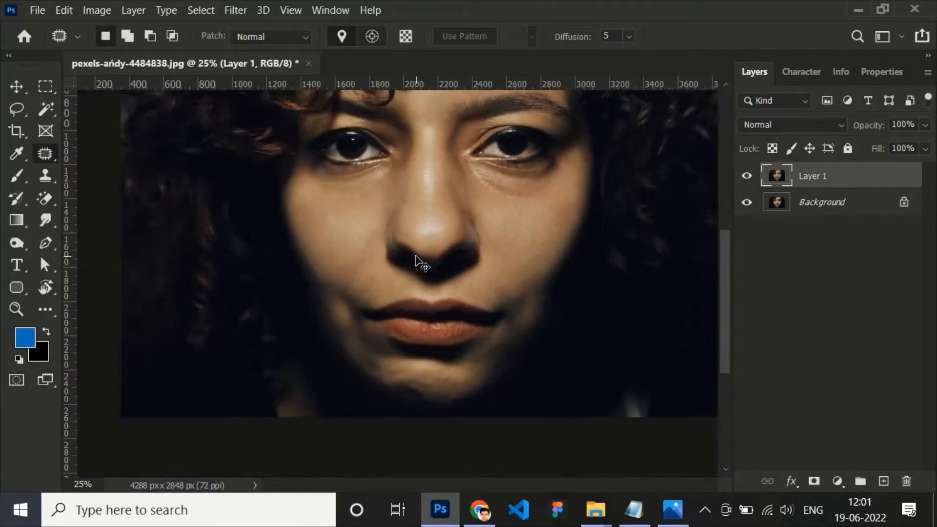
pyautogui.hotkey('ctrl', '+')
pyautogui.hotkey('ctrl', '+')
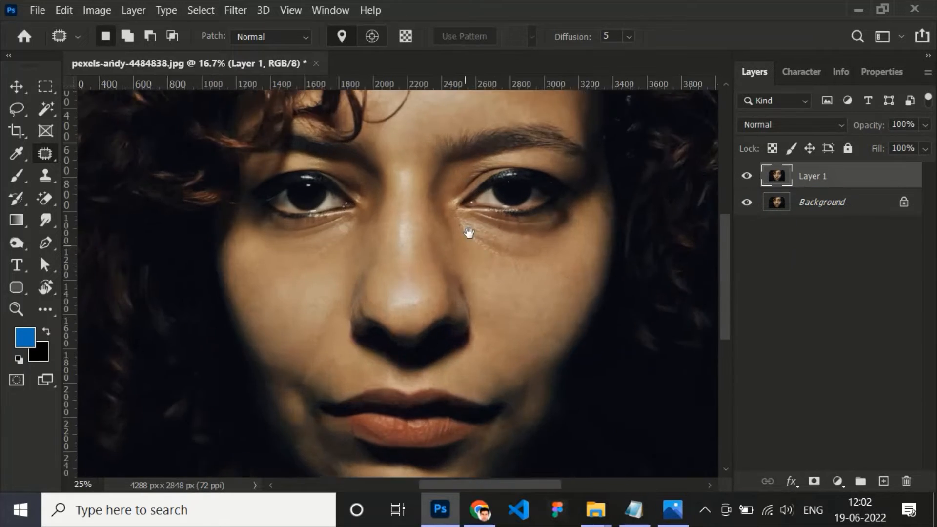
pyautogui.moveTo(469, 235); pyautogui.dragTo(484, 425)
pyautogui.press('b')
pyautogui.keyDown('alt'); pyautogui.click(509, 209); pyautogui.keyUp('alt')
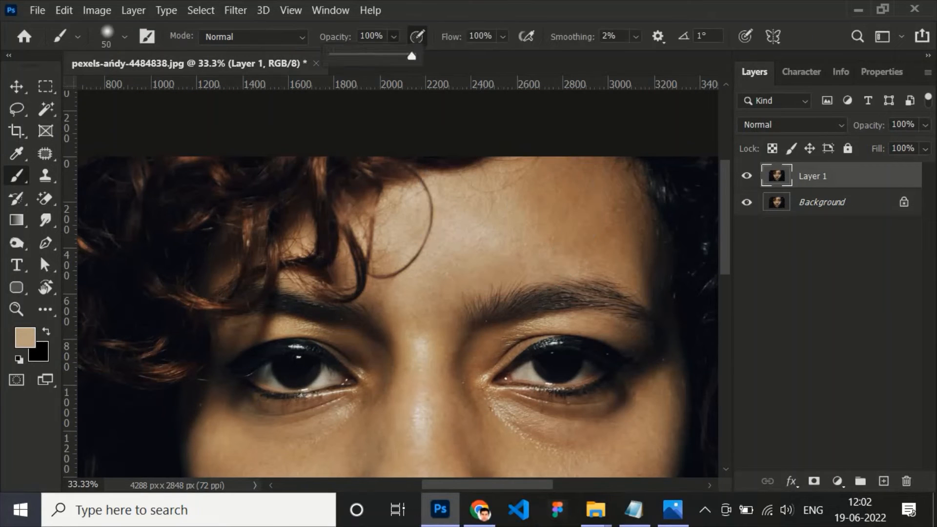
# - Set the brush to 300 px at 10% opacity and paint over the forehead with its sampled skin tone
pyautogui.press('1')
pyautogui.press(']')
pyautogui.press(']')
pyautogui.press(']')
pyautogui.press(']')
pyautogui.press(']')
pyautogui.press(']')
pyautogui.press(']')
pyautogui.press(']')
pyautogui.press(']')
pyautogui.press(']')
pyautogui.keyDown('alt'); pyautogui.click(507, 224); pyautogui.keyUp('alt')
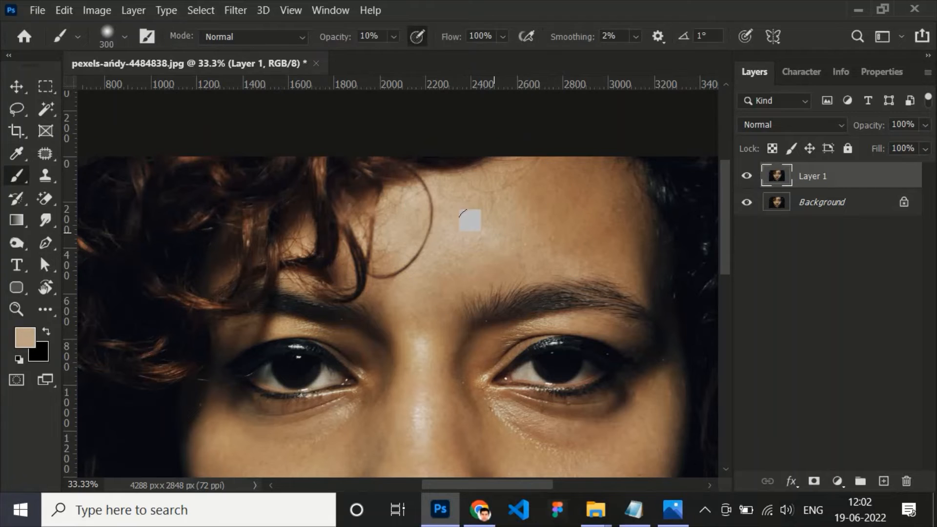
pyautogui.moveTo(454, 215)
pyautogui.mouseDown()
pyautogui.moveTo(537, 254)
pyautogui.moveTo(630, 273)
pyautogui.mouseUp()
# - Blend the skin around the photo's right-hand eye using tones sampled from the cheek beneath it and beside the nose bridge
pyautogui.moveTo(566, 342); pyautogui.dragTo(544, 157)
pyautogui.keyDown('alt'); pyautogui.click(624, 243); pyautogui.keyUp('alt')
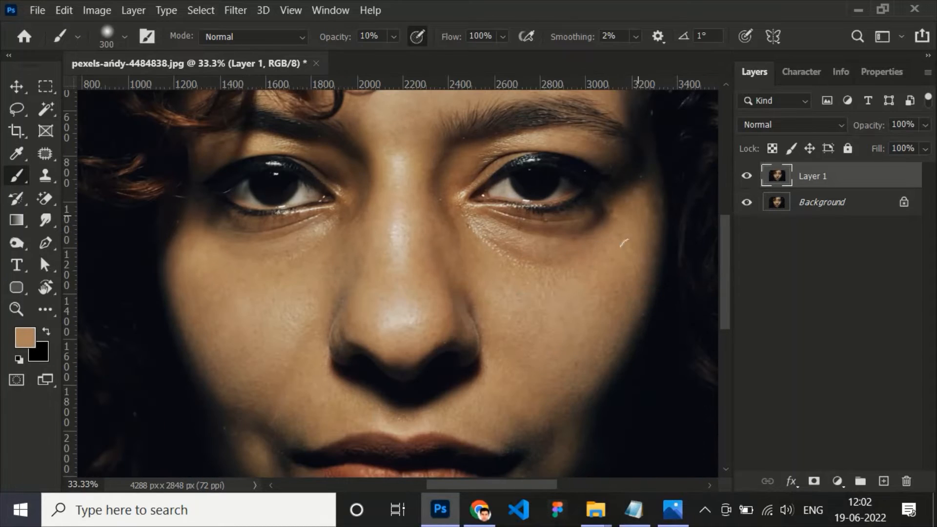
pyautogui.keyDown('alt'); pyautogui.click(457, 161); pyautogui.keyUp('alt')
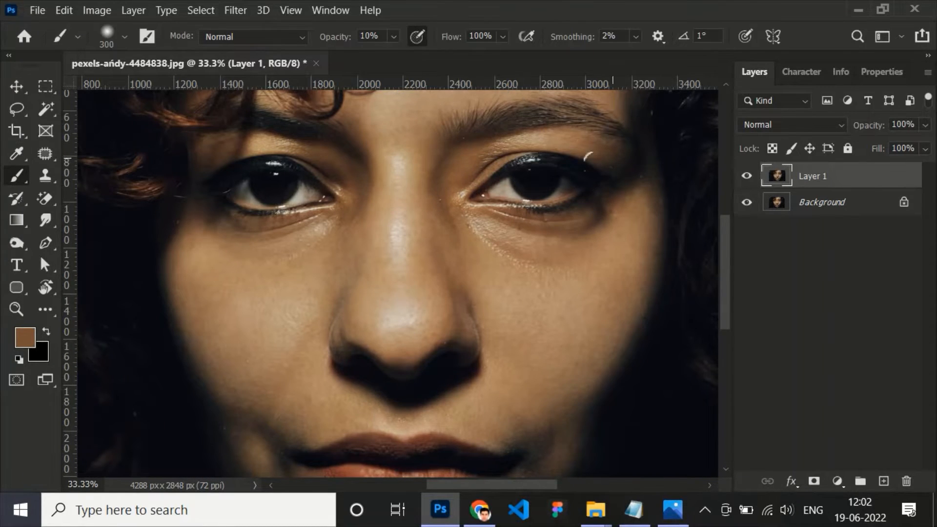
pyautogui.click(606, 174)
# - Sample the light tone of the nose bridge and brush it down the nose, including a tone from the nose's shaded side
pyautogui.moveTo(376, 310); pyautogui.dragTo(486, 276)
pyautogui.keyDown('alt'); pyautogui.click(522, 135); pyautogui.keyUp('alt')
pyautogui.moveTo(524, 204); pyautogui.dragTo(530, 255)
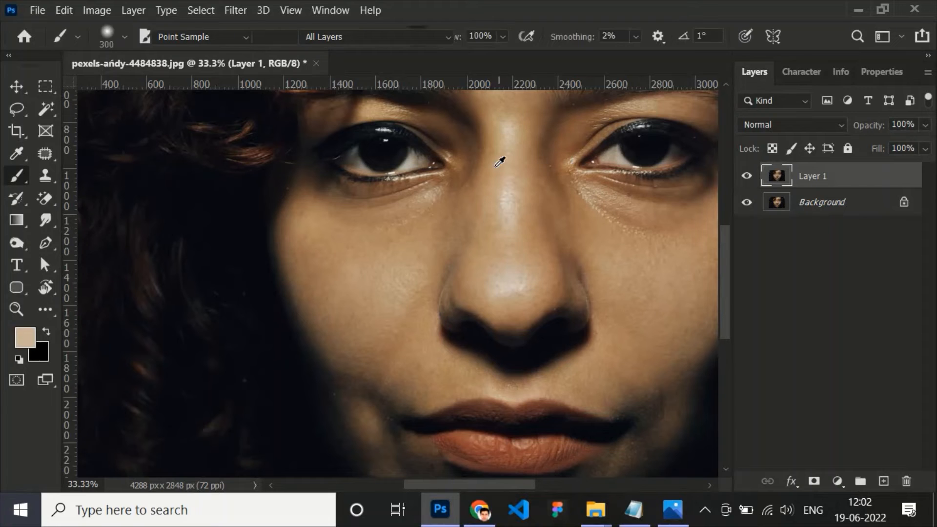
pyautogui.keyDown('alt'); pyautogui.click(476, 176); pyautogui.keyUp('alt')
# - Sample the skin tone at the outer edge of the photo's left-hand cheek and even out the skin beneath that eye
pyautogui.keyDown('alt'); pyautogui.click(309, 212); pyautogui.keyUp('alt')
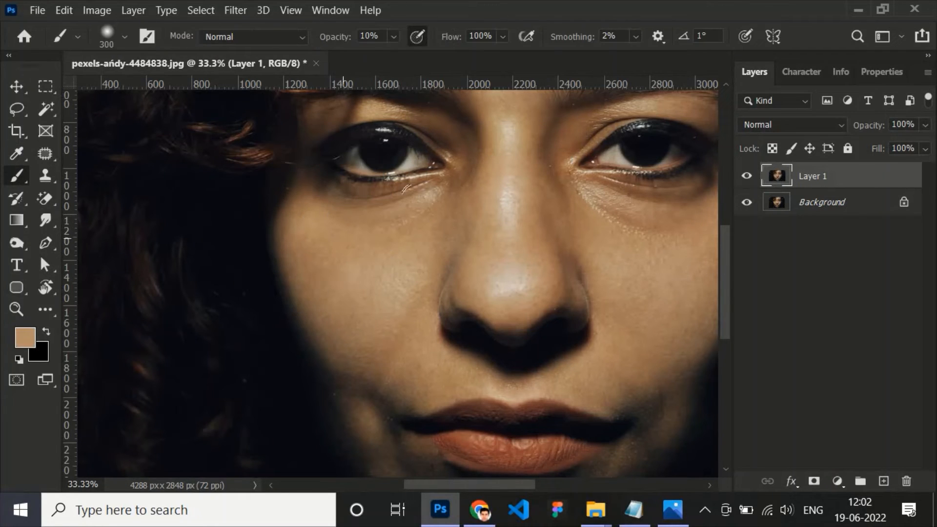
pyautogui.moveTo(396, 332); pyautogui.dragTo(390, 273)
pyautogui.moveTo(570, 318); pyautogui.dragTo(459, 386)
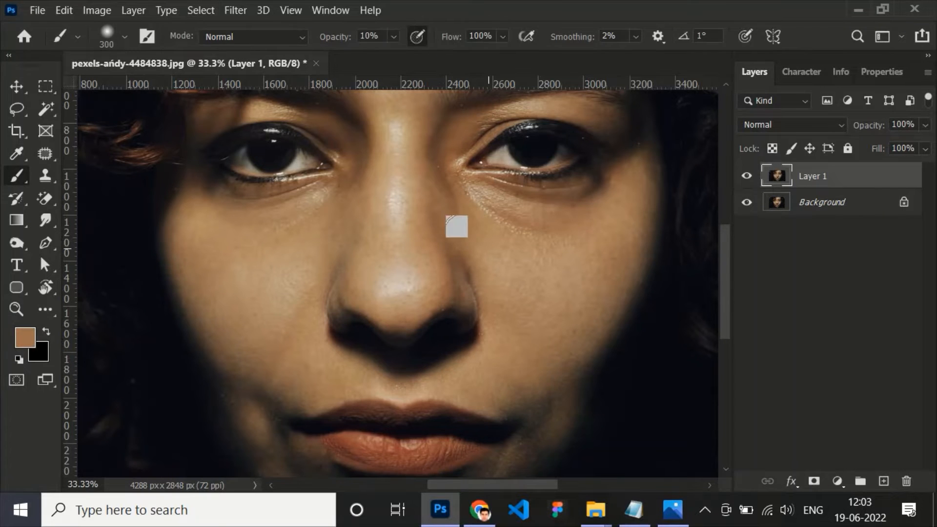
# - Compare the whole portrait before and after retouching by hiding and showing Layer 1
pyautogui.hotkey('ctrl', '-')
pyautogui.hotkey('ctrl', '-')
pyautogui.hotkey('ctrl', '-')
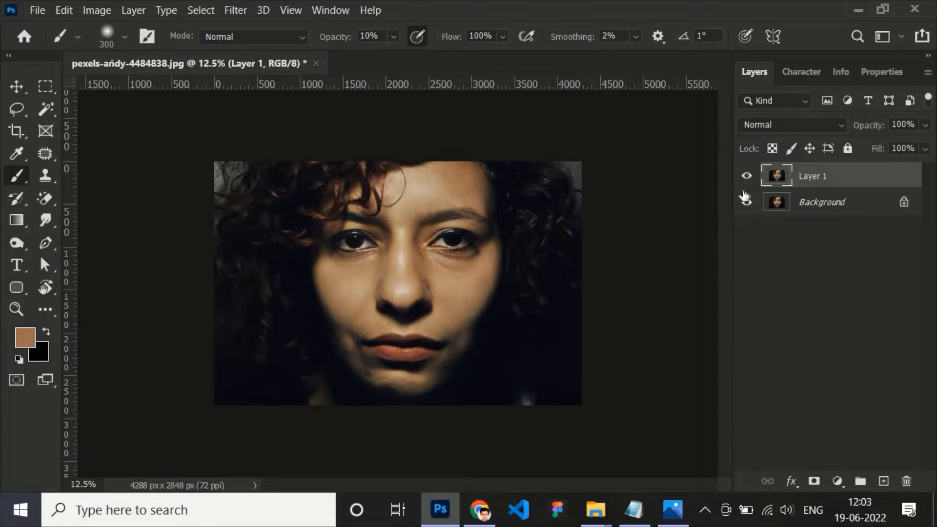
pyautogui.click(745, 184)
pyautogui.click(745, 184)
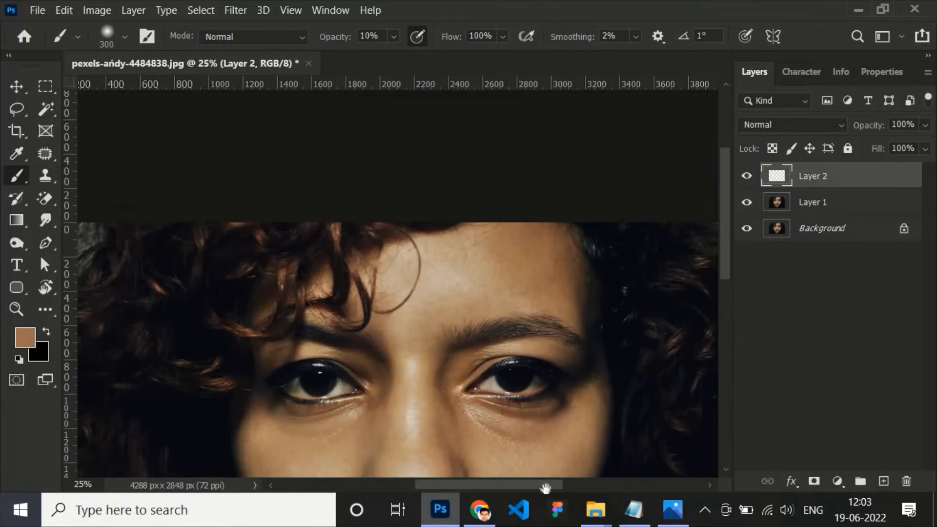
# - On a new empty layer, sample the forehead's skin tone and set the brush to 200 px at 5% opacity
pyautogui.keyDown('alt'); pyautogui.click(475, 257); pyautogui.keyUp('alt')
pyautogui.press(']')
pyautogui.press(']')
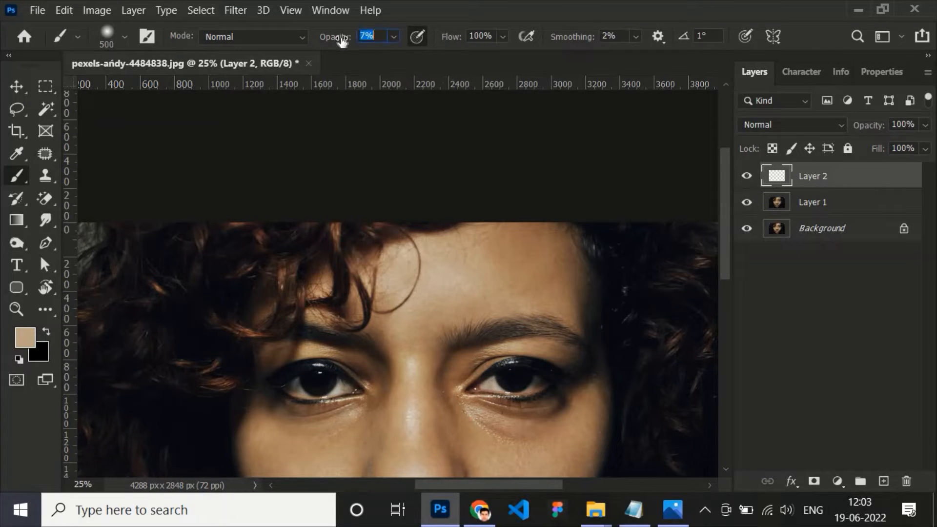
pyautogui.press('[')
pyautogui.press('[')
pyautogui.press('[')
pyautogui.press('[')
pyautogui.scroll(-2, 504, 350)
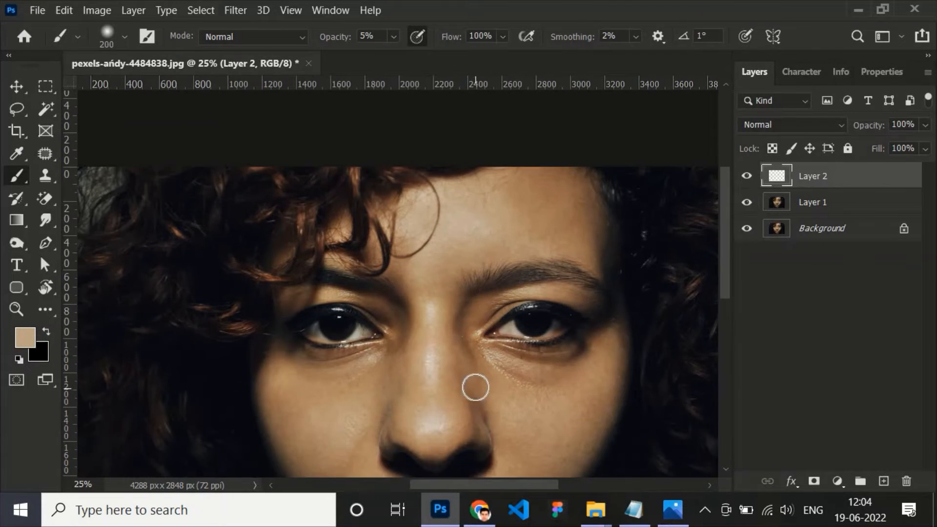
# - Blend the skin beside the nose and across the cheeks with locally sampled tones, using a brush enlarged to 250 px
pyautogui.keyDown('alt'); pyautogui.click(408, 323); pyautogui.keyUp('alt')
pyautogui.scroll(-5, 510, 320)
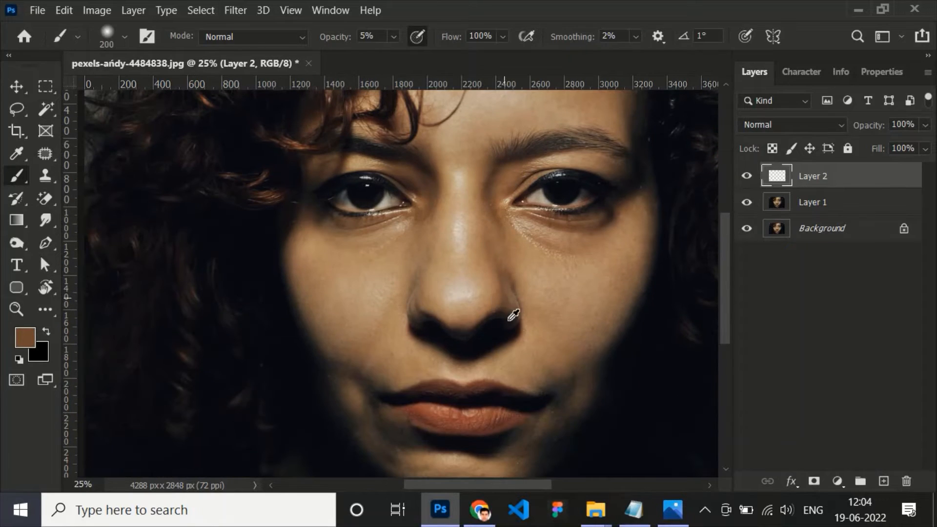
pyautogui.keyDown('alt'); pyautogui.click(512, 365); pyautogui.keyUp('alt')
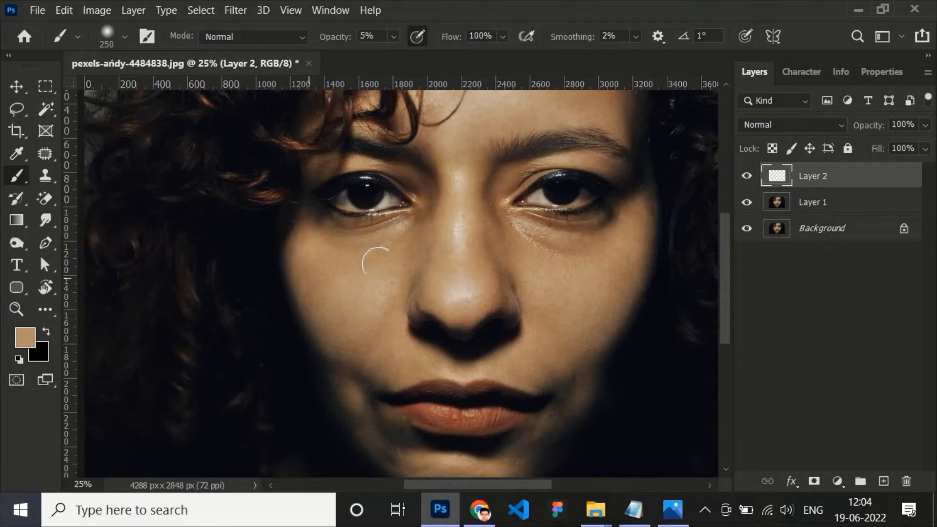
# - Put Layer 2 and Layer 1 together into one layer group
pyautogui.scroll(-2, 506, 394)
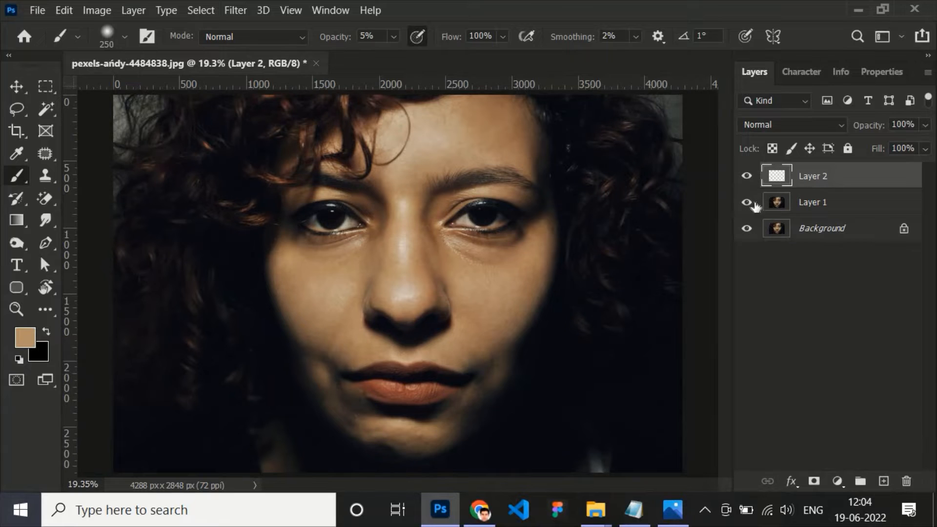
pyautogui.keyDown('shift'); pyautogui.click(777, 202); pyautogui.keyUp('shift')
pyautogui.hotkey('ctrl', 'g')
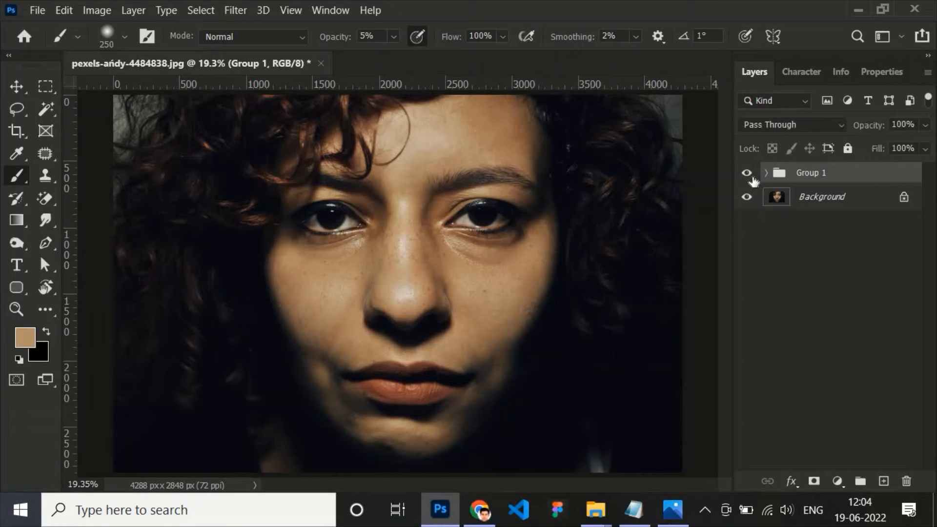
# - Select Layer 1 inside the group, patch the skin below the photo's left-hand mouth corner, and clear the selection
pyautogui.hotkey('ctrl', '+')
pyautogui.hotkey('ctrl', '+')
pyautogui.moveTo(364, 412); pyautogui.dragTo(416, 231)
pyautogui.click(767, 172)
pyautogui.click(792, 223)
pyautogui.hotkey('ctrl', '+')
pyautogui.hotkey('ctrl', '+')
pyautogui.press('j')
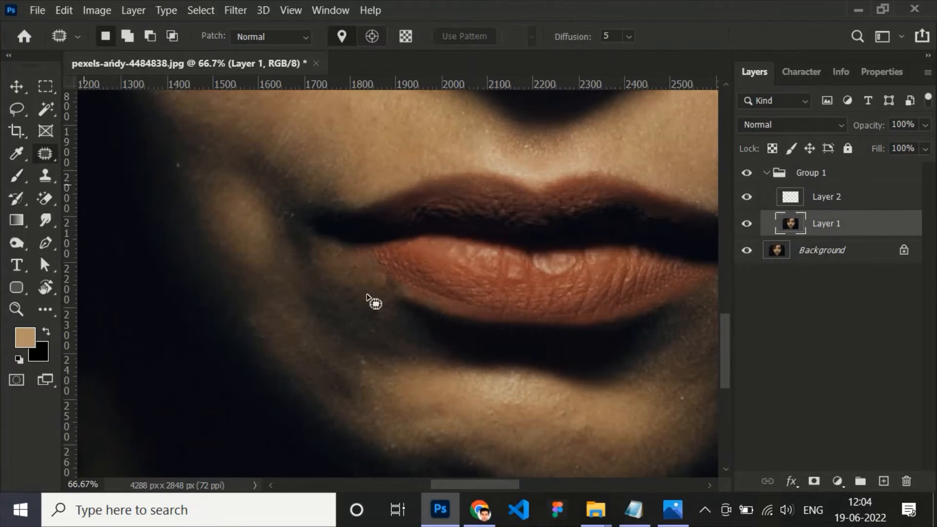
pyautogui.moveTo(377, 312); pyautogui.dragTo(344, 264)
pyautogui.hotkey('ctrl', 'd')
pyautogui.hotkey('ctrl', '-')
pyautogui.hotkey('ctrl', '-')
pyautogui.rightClick(46, 154)
pyautogui.click(108, 170)
pyautogui.click(396, 366)
pyautogui.press('Return')
# - Remove the blemish on the photo's left-hand side of the chin with the Spot Healing Brush
pyautogui.rightClick(46, 154)
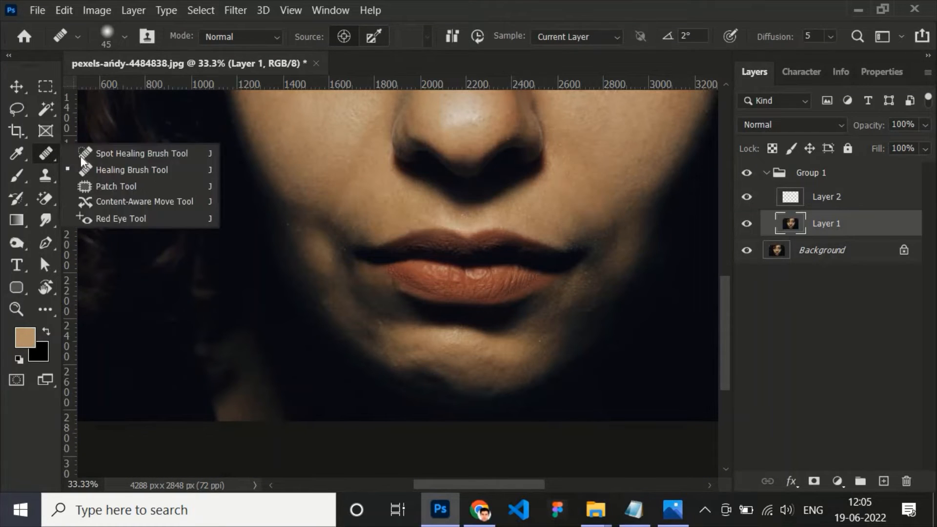
pyautogui.click(82, 155)
pyautogui.moveTo(395, 364); pyautogui.dragTo(390, 353)
# - Patch the remaining light spots along the chin beneath the lower lip with the Patch tool
pyautogui.hotkey('ctrl', '+')
pyautogui.hotkey('ctrl', '+')
pyautogui.rightClick(46, 155)
pyautogui.click(87, 184)
pyautogui.moveTo(405, 432); pyautogui.dragTo(386, 301)
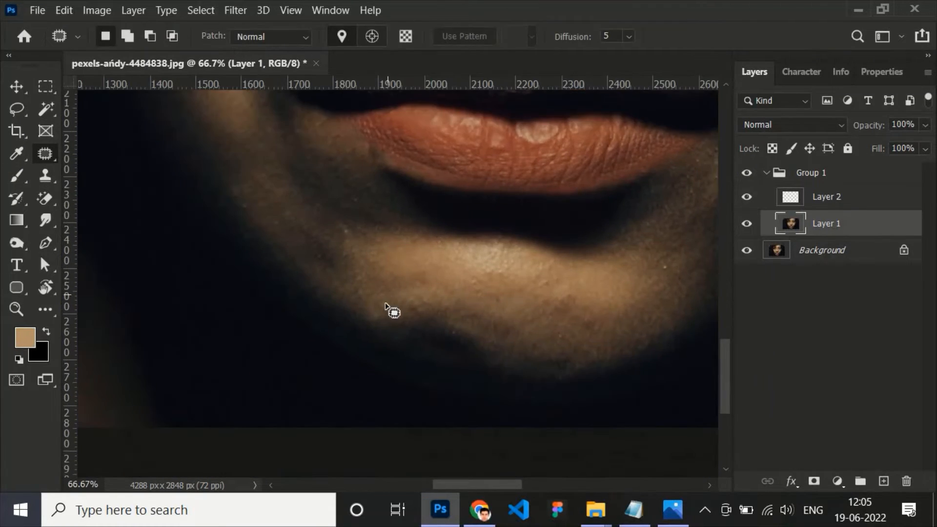
pyautogui.hotkey('ctrl', '-')
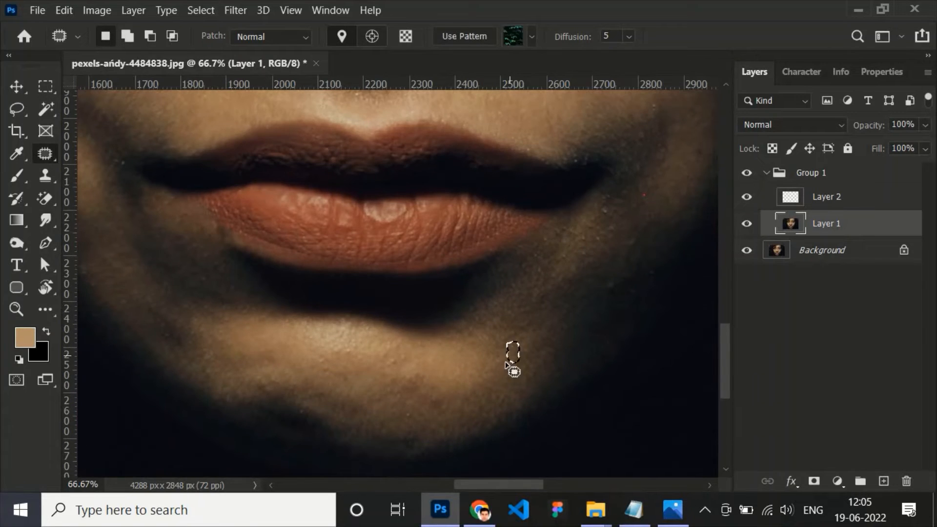
pyautogui.hotkey('ctrl', '0')
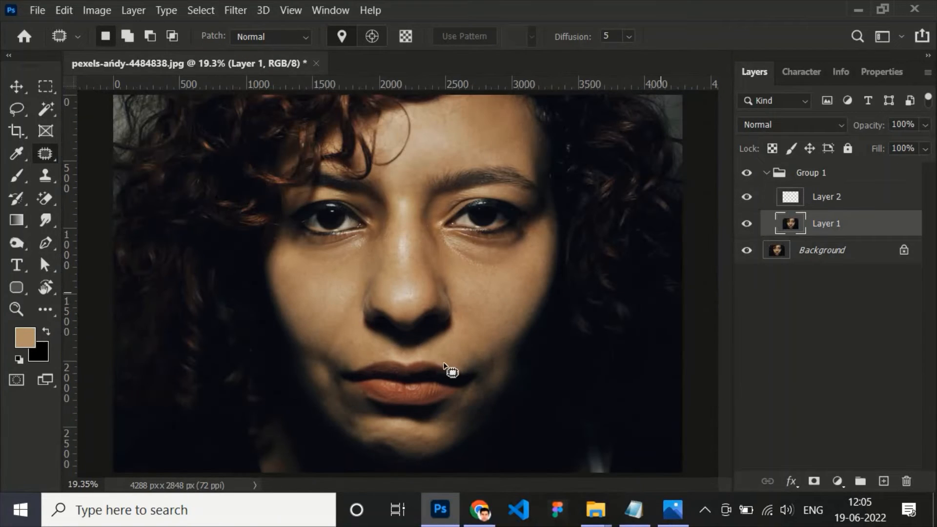
# - Patch the blemish on the photo's left-hand cheek, below the eye's outer side
pyautogui.hotkey('ctrl', '+')
pyautogui.hotkey('ctrl', '+')
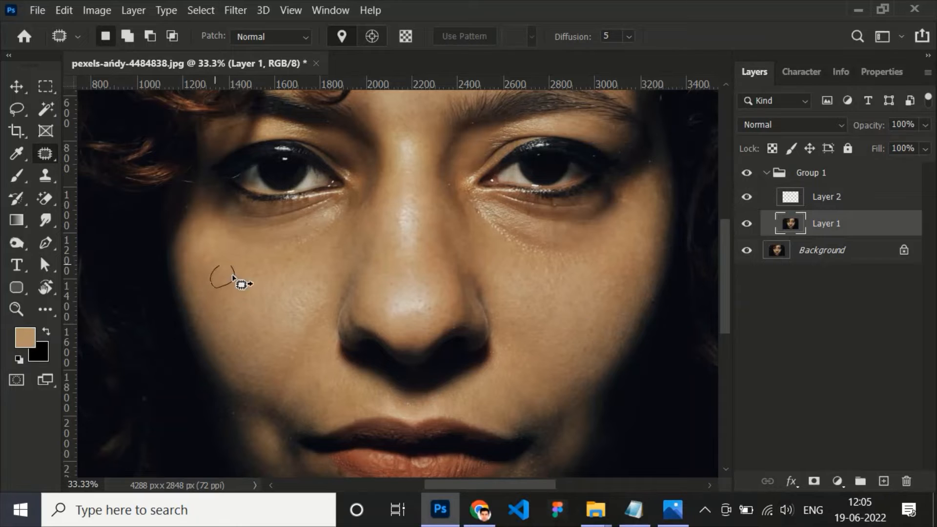
pyautogui.scroll(3, 201, 307)
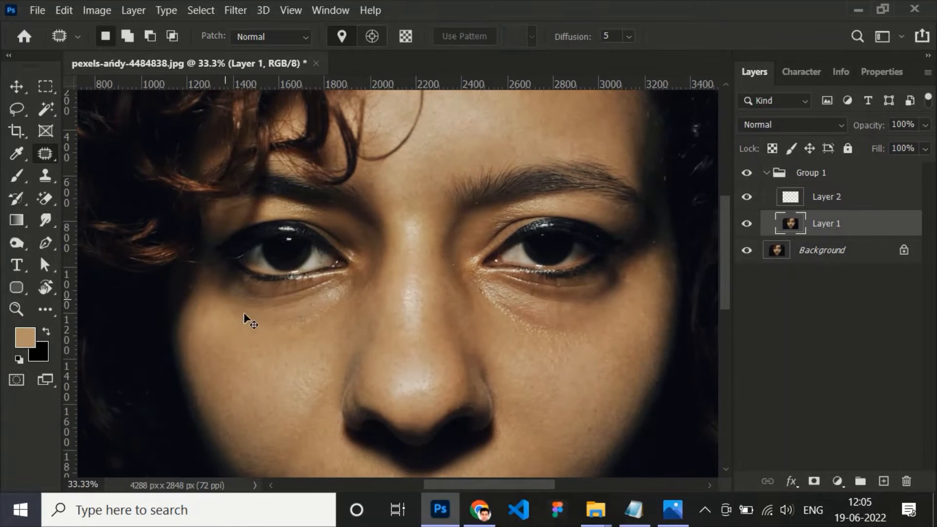
pyautogui.hotkey('ctrl', '0')
# - Outline the uneven skin beneath the photo's left-hand eye, fill it with the Fill command, and clear the selection
pyautogui.hotkey('ctrl', '+')
pyautogui.hotkey('ctrl', '+')
pyautogui.hotkey('ctrl', '+')
pyautogui.moveTo(267, 204)
pyautogui.mouseDown()
pyautogui.moveTo(242, 233)
pyautogui.moveTo(265, 205)
pyautogui.mouseUp()
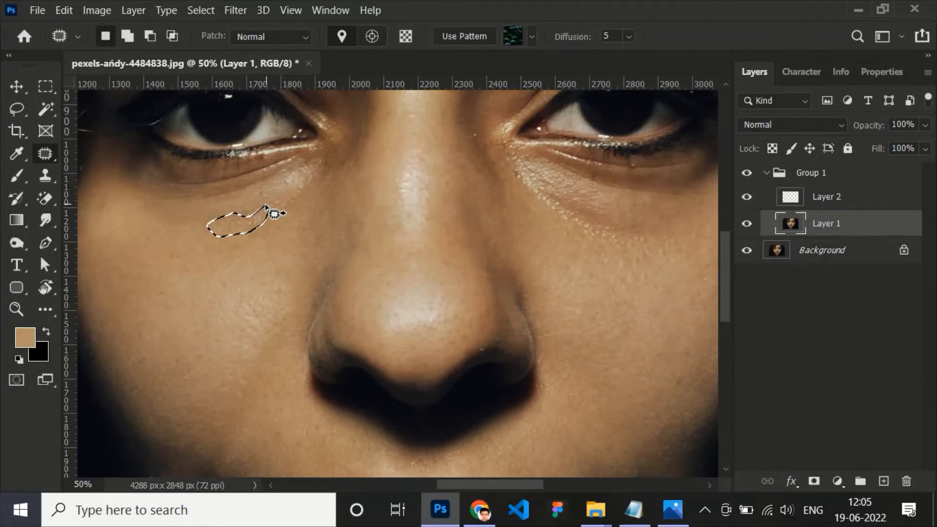
pyautogui.hotkey('shift', 'F5')
pyautogui.press('Return')
pyautogui.hotkey('ctrl', 'd')
pyautogui.hotkey('ctrl', '0')
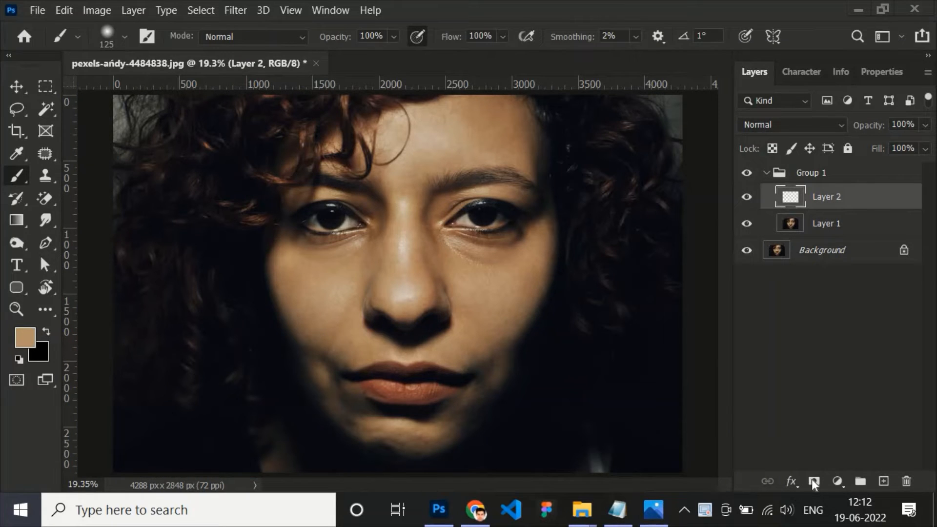
# - Add a Solid Color fill layer above Layer 2 with the orange-red color ea2100
pyautogui.click(837, 482)
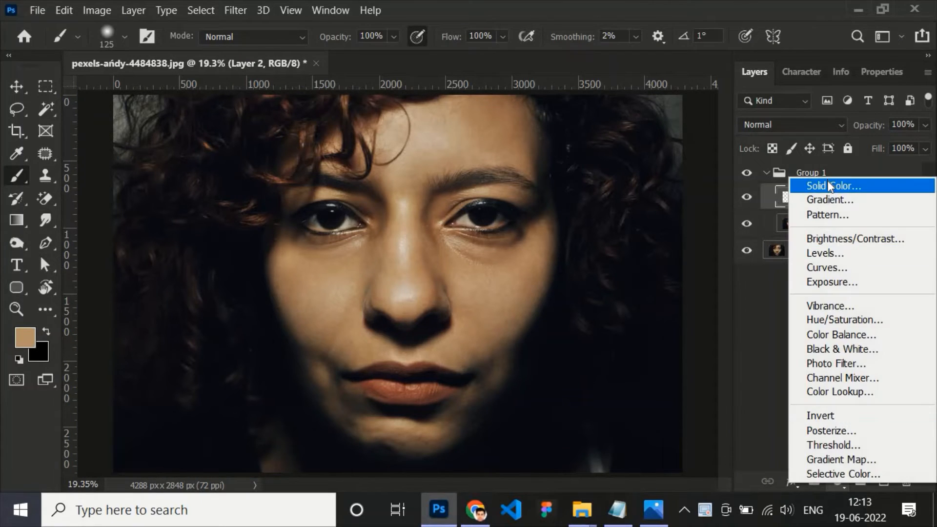
pyautogui.click(827, 181)
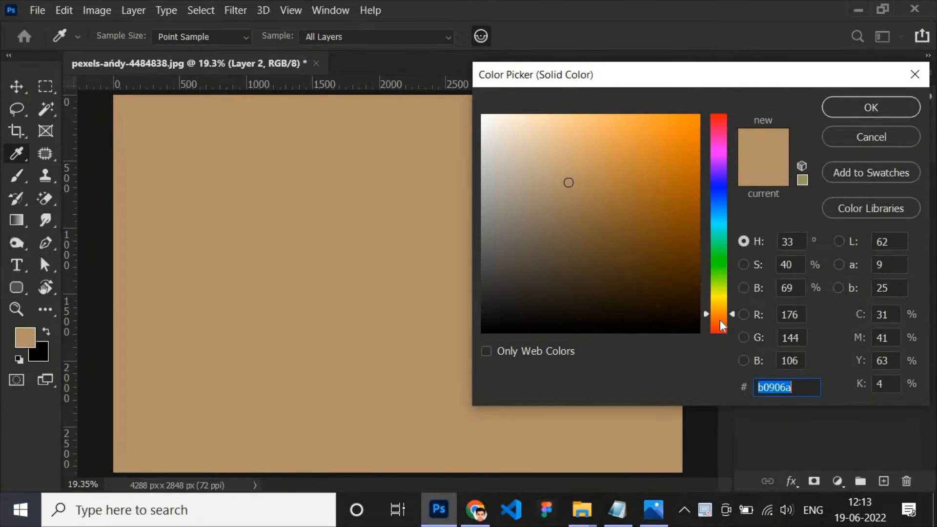
pyautogui.click(721, 328)
pyautogui.moveTo(700, 125)
pyautogui.mouseDown()
pyautogui.moveTo(701, 144)
pyautogui.moveTo(701, 133)
pyautogui.mouseUp()
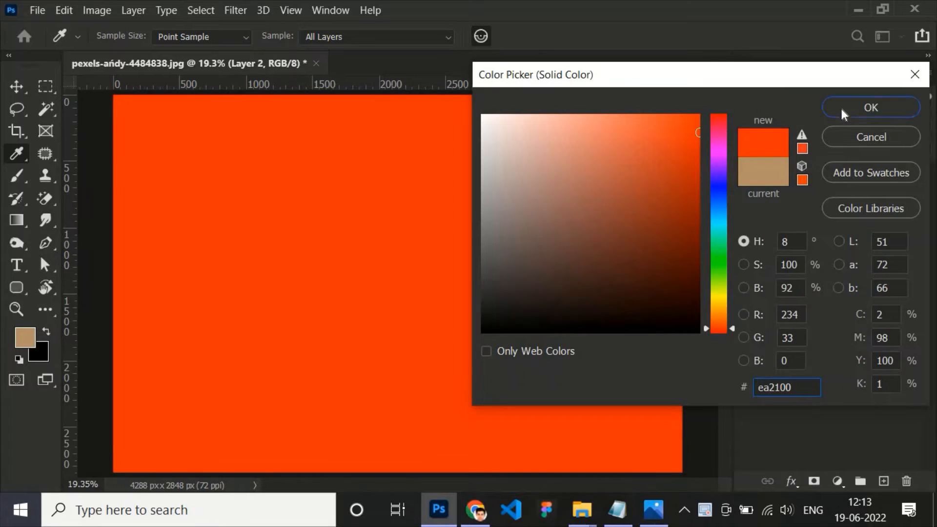
pyautogui.click(841, 108)
# - Invert the color fill layer's mask to black so that it hides the orange-red fill
pyautogui.press('b')
pyautogui.click(830, 200)
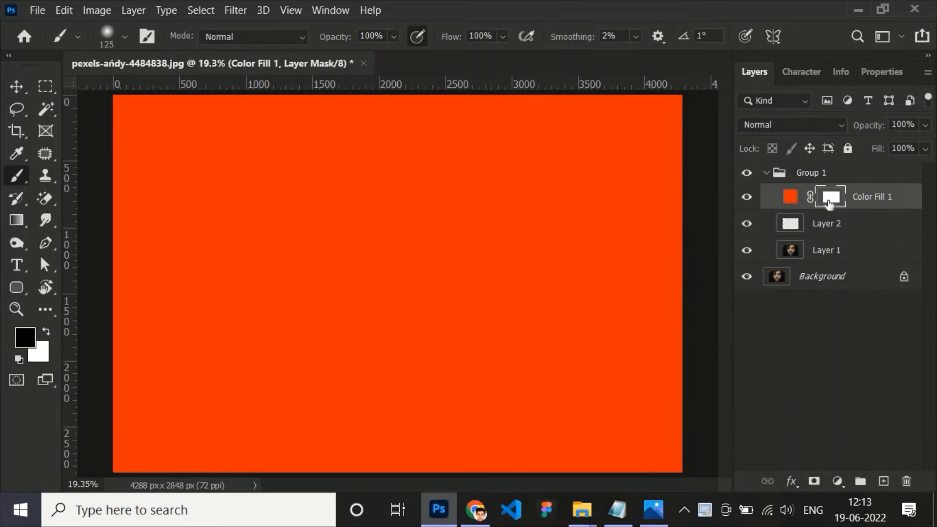
pyautogui.hotkey('ctrl', 'i')
pyautogui.scroll(5, 464, 384)
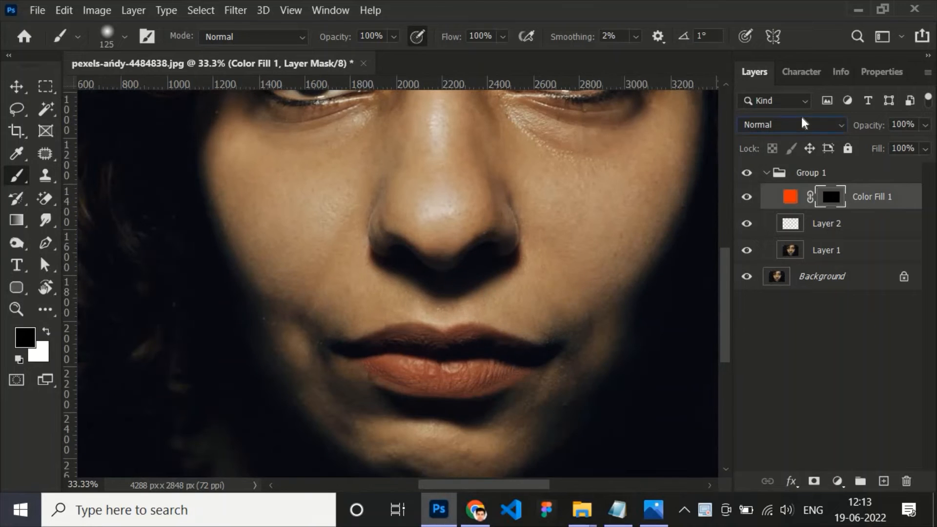
# - Set the fill layer's blend mode to Soft Light and paint white on its mask over both lips
pyautogui.click(805, 126)
pyautogui.click(791, 281)
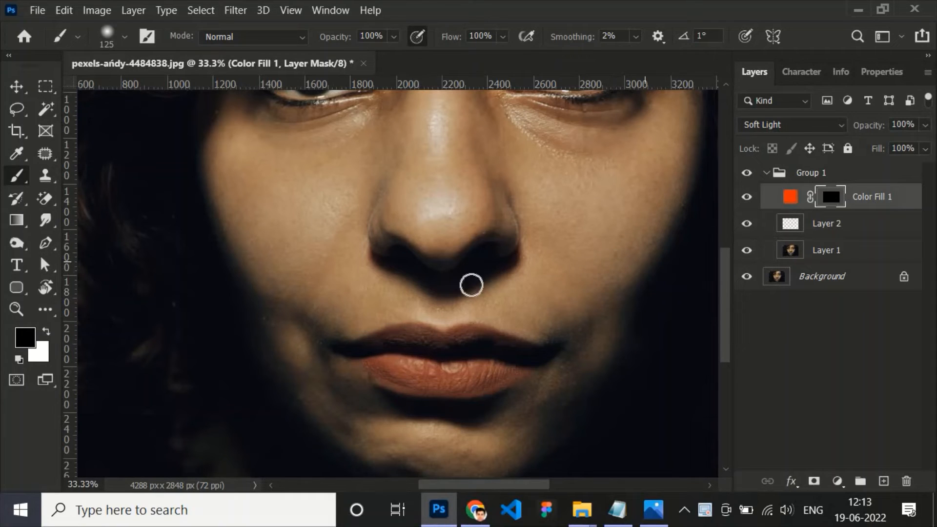
pyautogui.press('x')
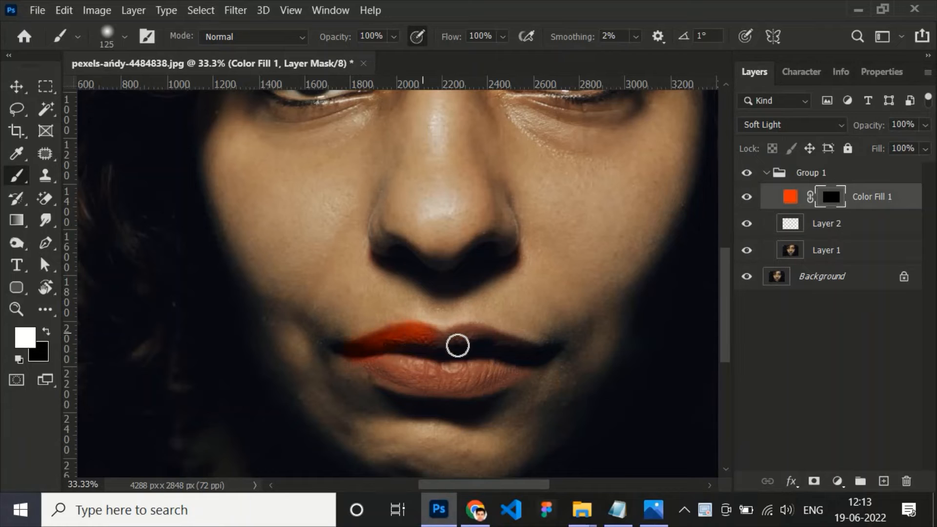
pyautogui.moveTo(470, 376); pyautogui.dragTo(375, 370)
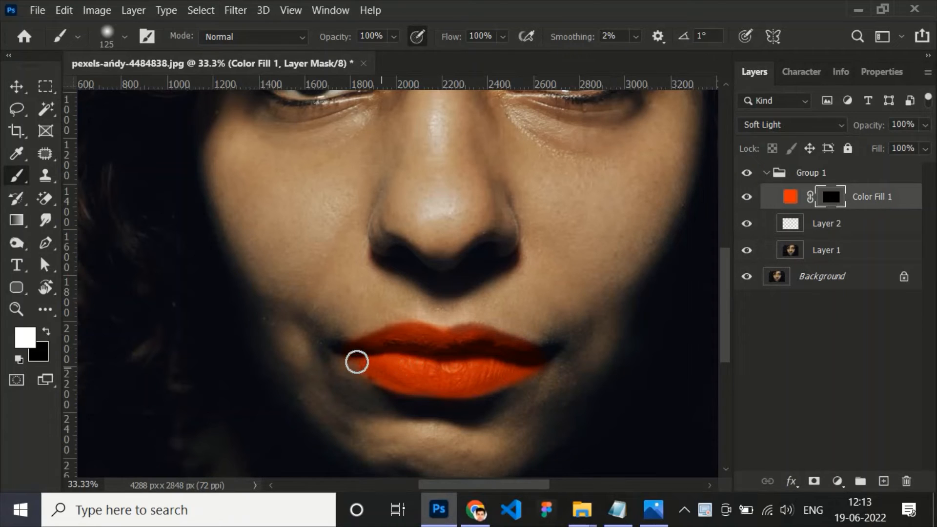
# - Refine the lip color's outline and mouth corners on the mask, alternating black and white with an 80 px brush
pyautogui.press('x')
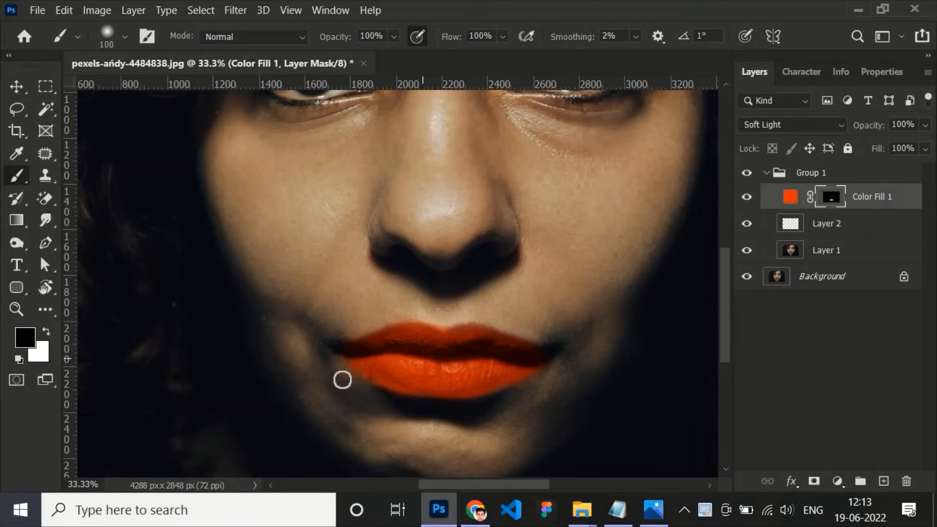
pyautogui.press('[')
pyautogui.press('[')
pyautogui.press('[')
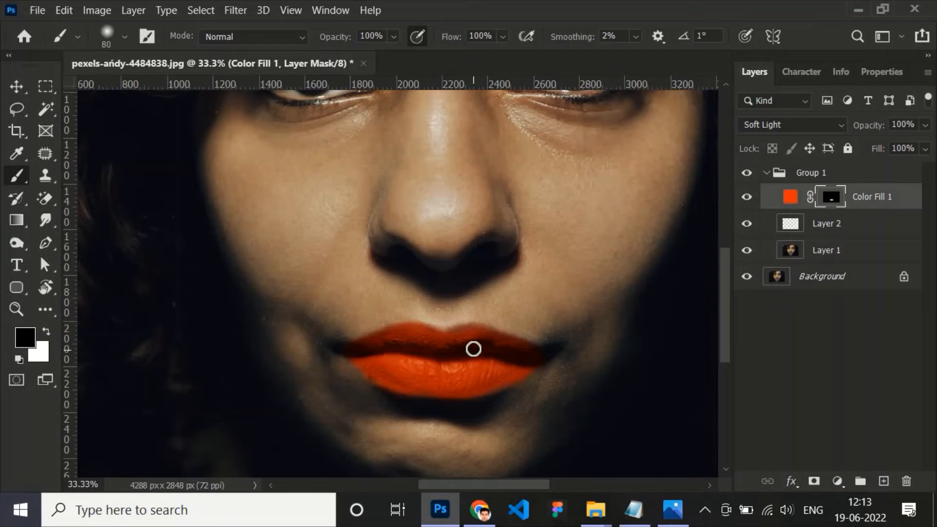
pyautogui.press('x')
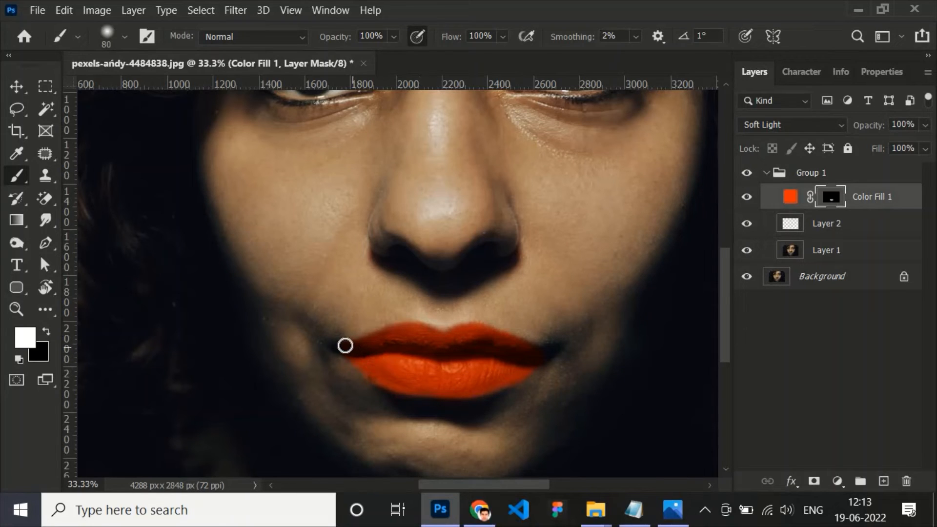
pyautogui.press('x')
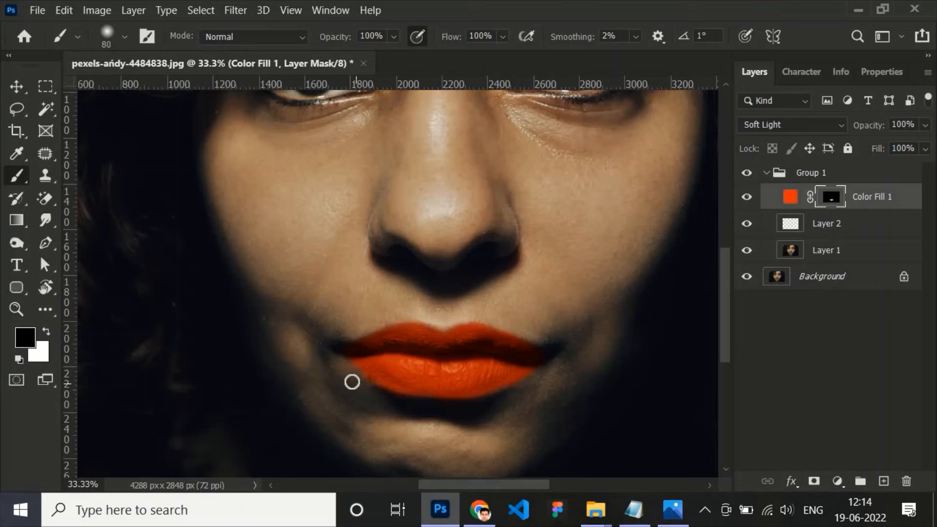
# - Recolor the lips' Solid Color fill to a slightly darker orange-red with a hue of 10°
pyautogui.hotkey('ctrl', '-')
pyautogui.hotkey('ctrl', '-')
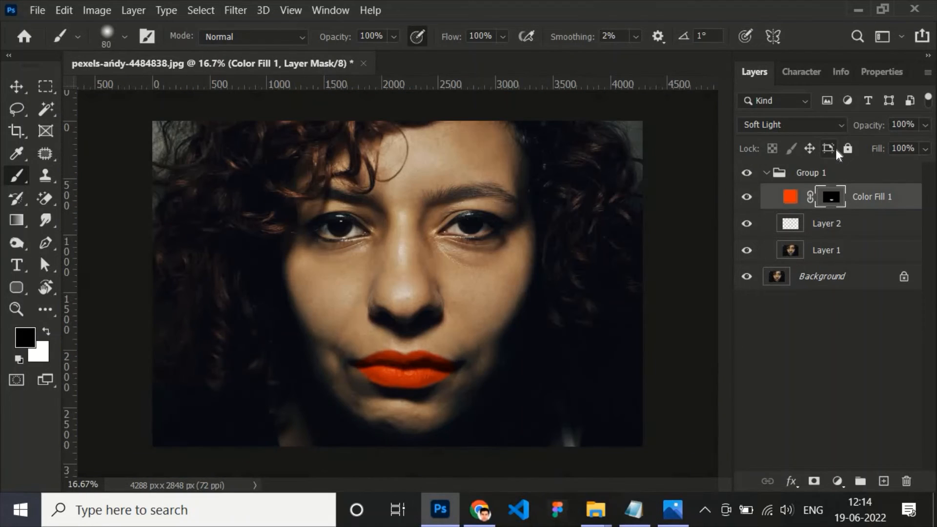
pyautogui.doubleClick(791, 198)
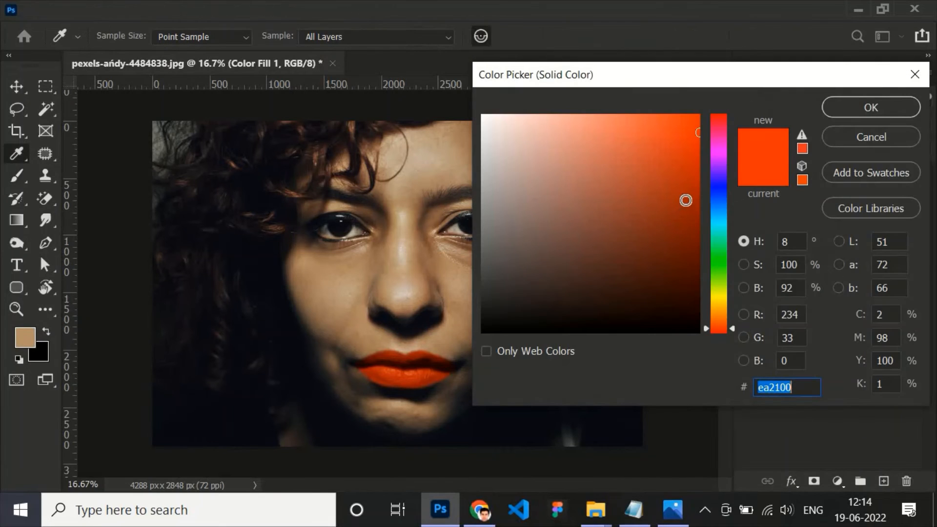
pyautogui.moveTo(730, 328)
pyautogui.mouseDown()
pyautogui.moveTo(729, 295)
pyautogui.moveTo(730, 331)
pyautogui.mouseUp()
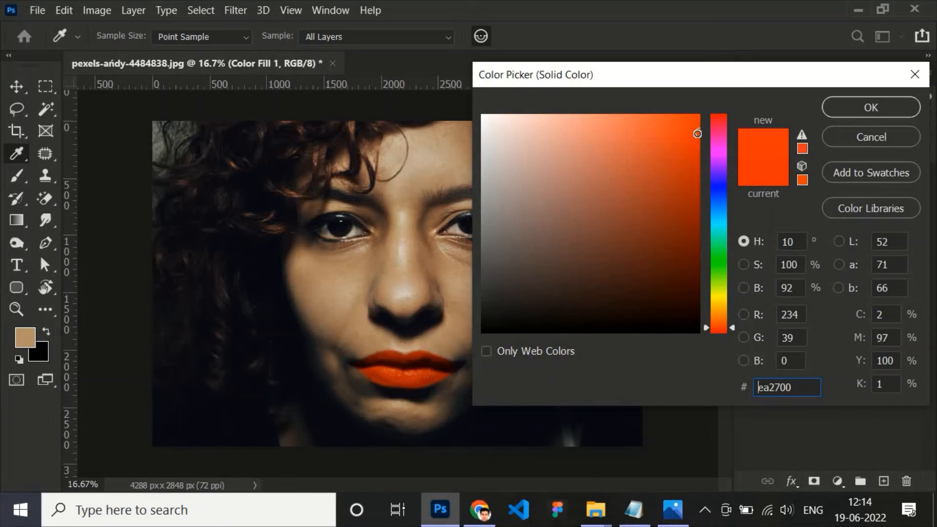
pyautogui.moveTo(698, 134)
pyautogui.mouseDown()
pyautogui.moveTo(685, 181)
pyautogui.moveTo(688, 166)
pyautogui.mouseUp()
pyautogui.click(838, 113)
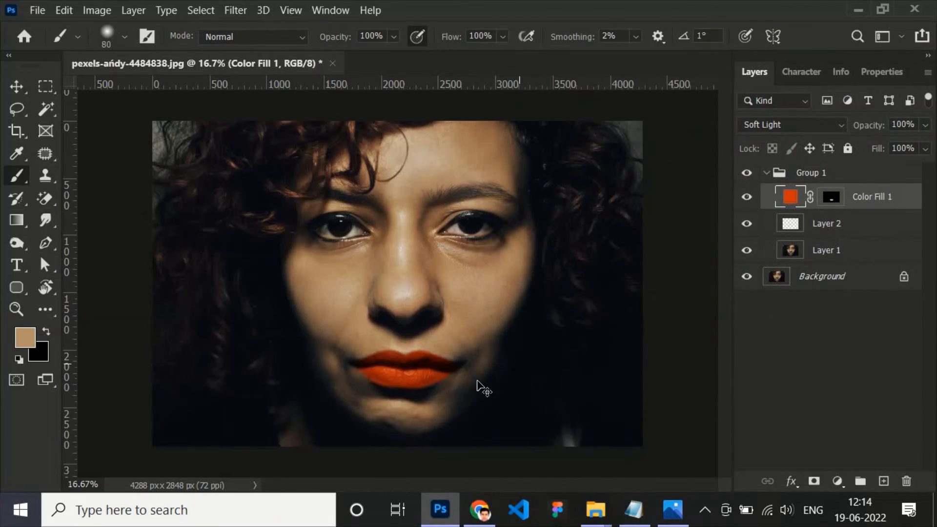
# - Target the color fill layer's mask at the lips and reset the painting colors to black and white
pyautogui.hotkey('ctrl', '+')
pyautogui.hotkey('ctrl', '+')
pyautogui.moveTo(422, 410); pyautogui.dragTo(435, 337)
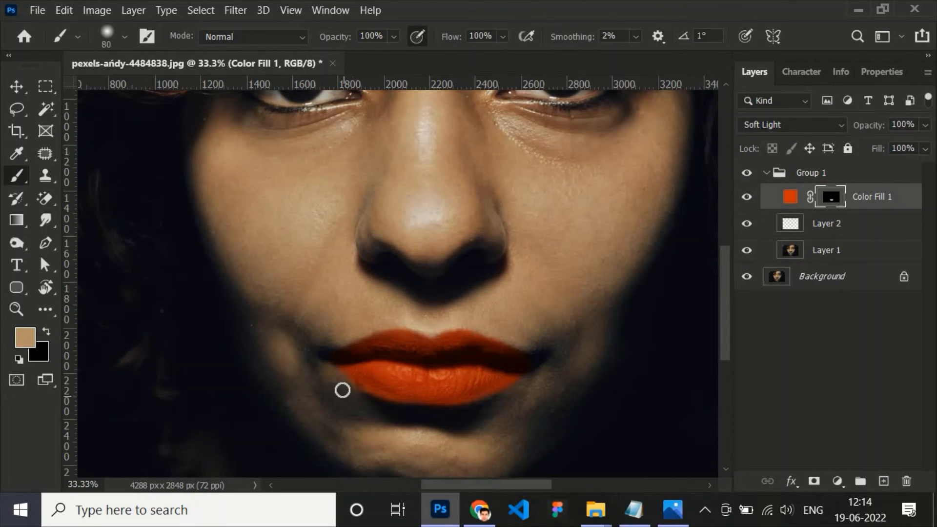
pyautogui.hotkey('ctrl', '\\')
pyautogui.press('d')
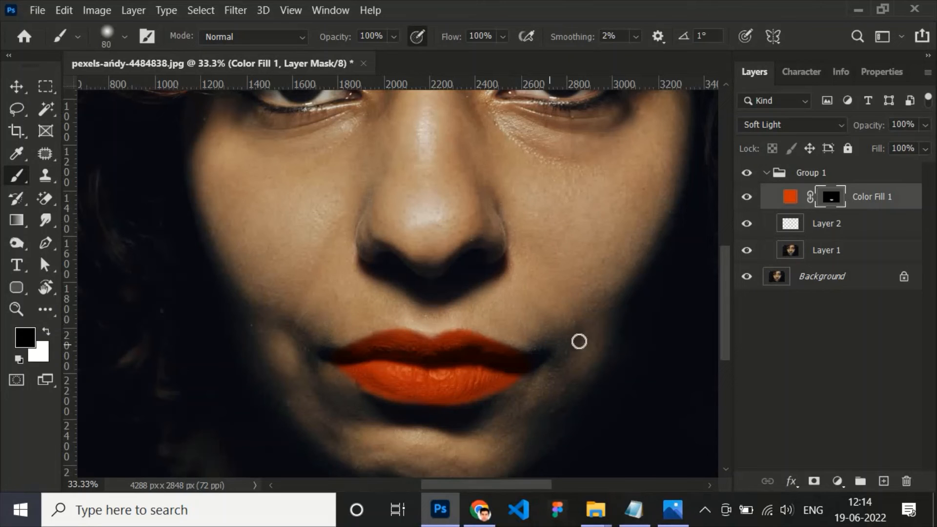
# - Lower the Color Fill 1 layer's fill to 80% to soften the lip color
pyautogui.hotkey('ctrl', '-')
pyautogui.hotkey('ctrl', '-')
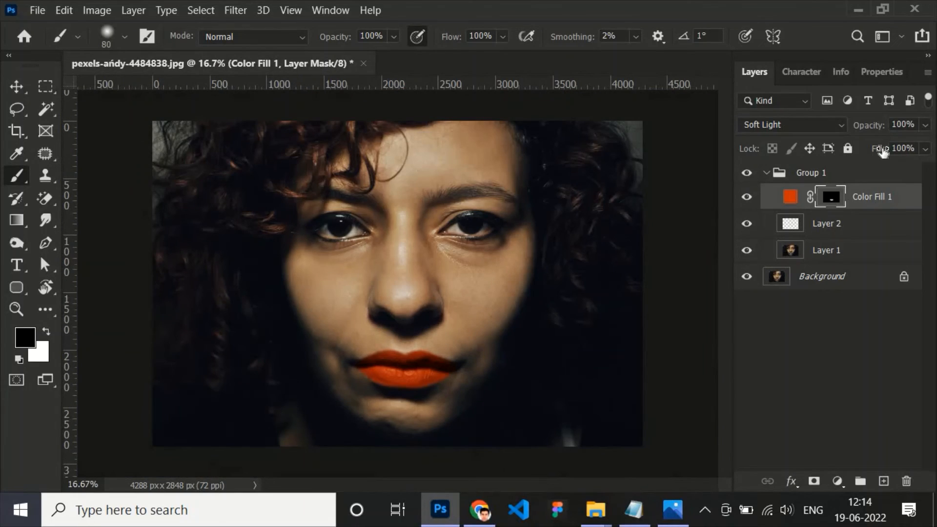
pyautogui.moveTo(883, 151); pyautogui.dragTo(867, 148)
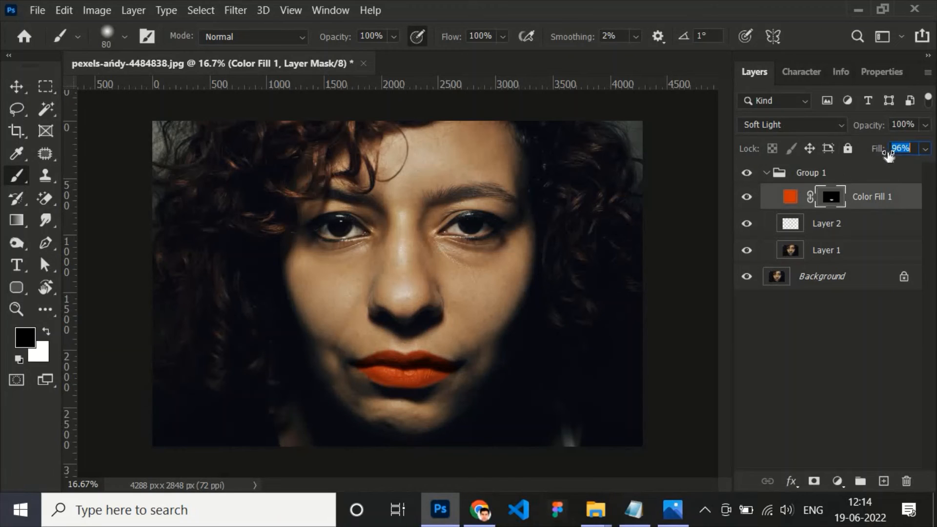
# - Select Layer 1 with the Move tool active and toggle Group 1's visibility to compare the retouch with the original
pyautogui.click(15, 88)
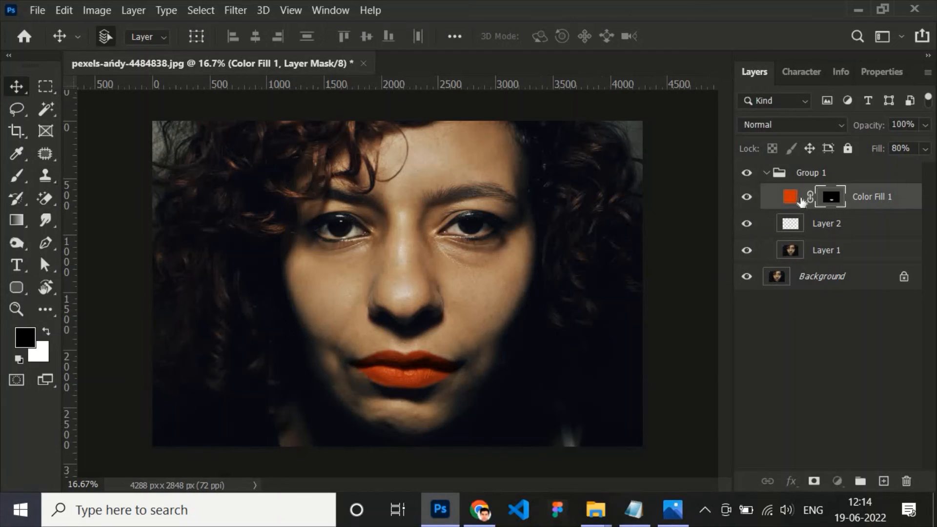
pyautogui.click(791, 250)
pyautogui.click(747, 172)
pyautogui.click(746, 173)
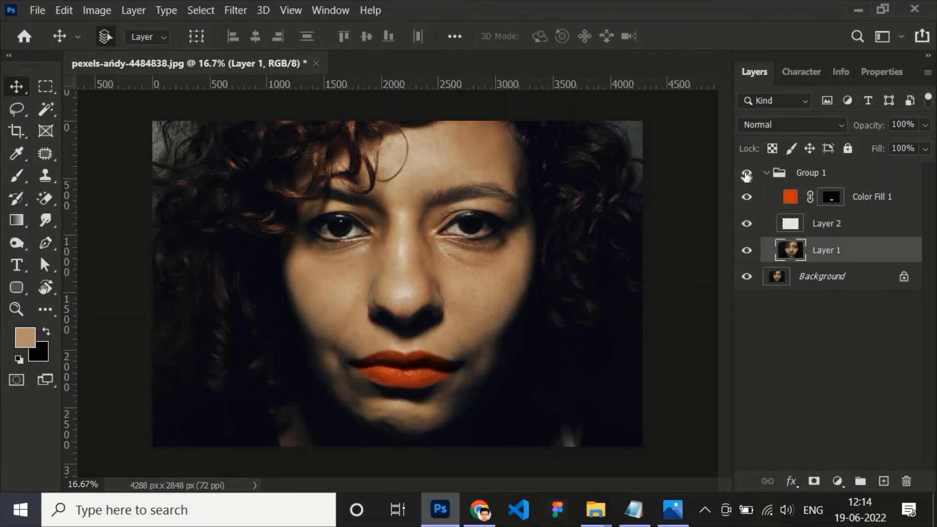
pyautogui.click(747, 174)
pyautogui.click(747, 174)
pyautogui.hotkey('ctrl', '+')
pyautogui.hotkey('ctrl', '+')
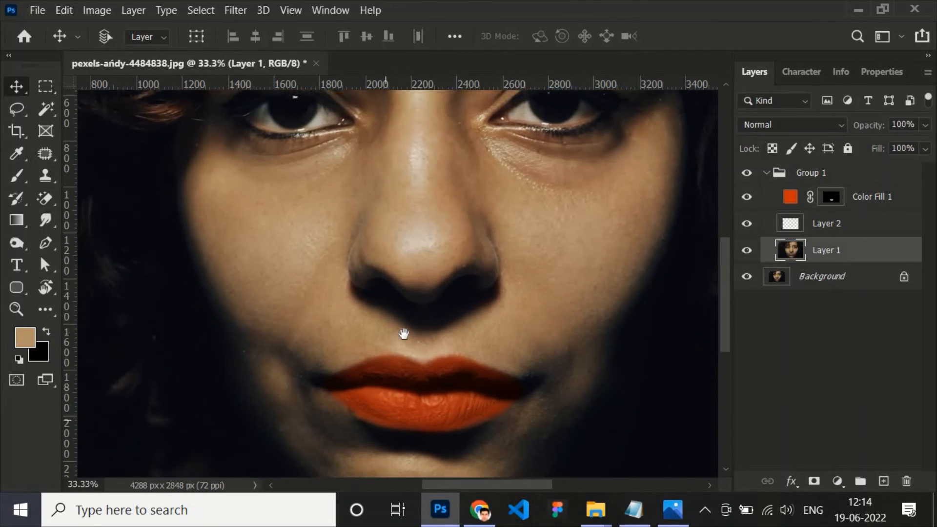
pyautogui.hotkey('ctrl', '+')
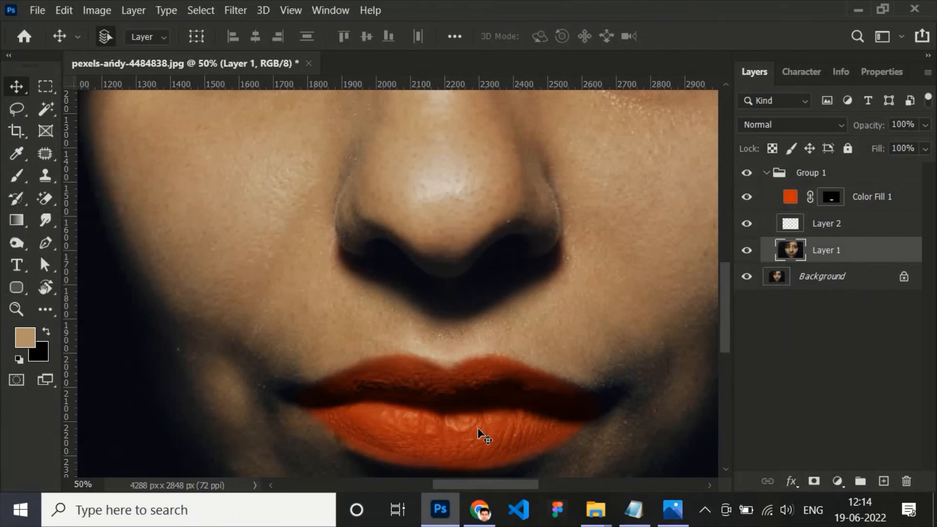
pyautogui.scroll(-2, 483, 436)
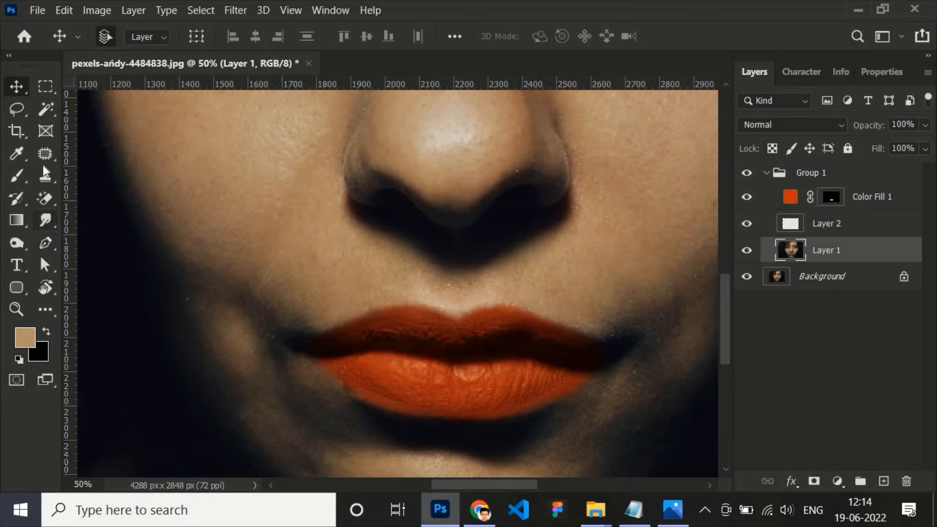
pyautogui.click(45, 155)
pyautogui.moveTo(351, 387); pyautogui.dragTo(372, 419)
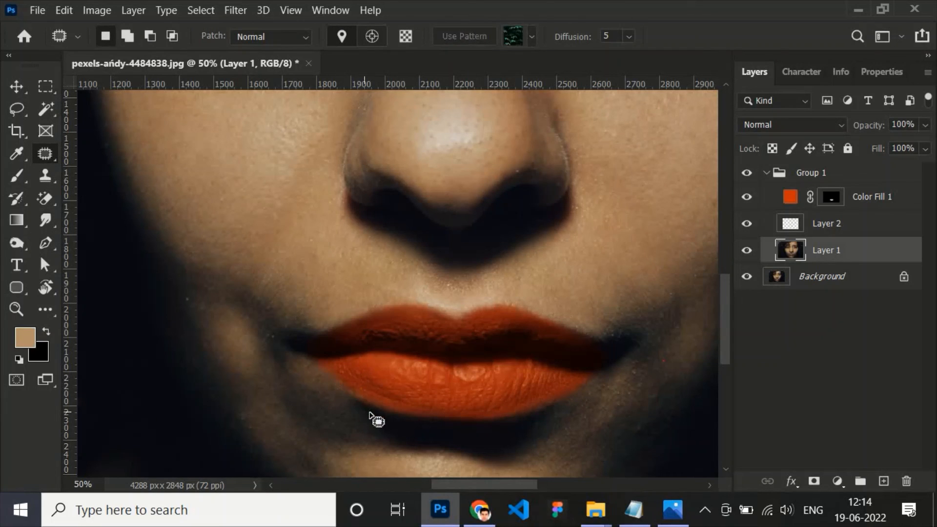
pyautogui.hotkey('ctrl', 'd')
pyautogui.moveTo(346, 389); pyautogui.dragTo(353, 416)
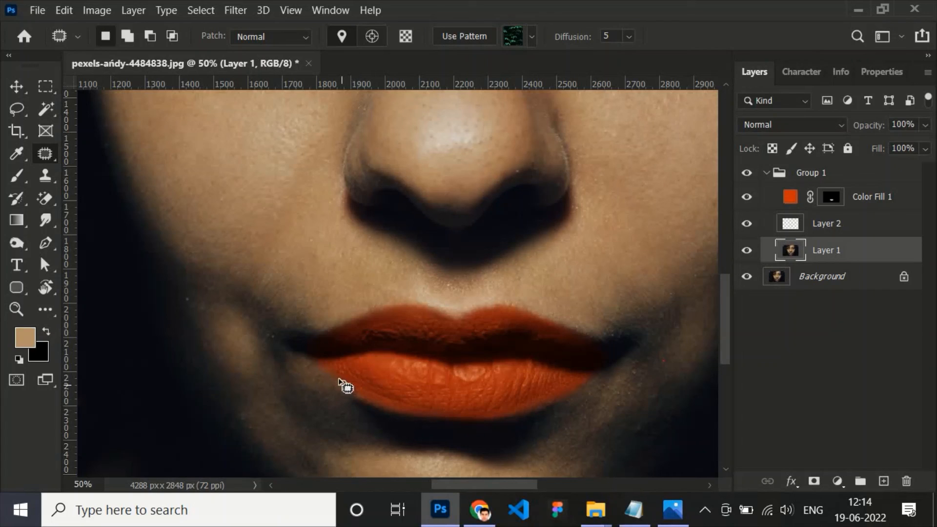
pyautogui.hotkey('ctrl', 'd')
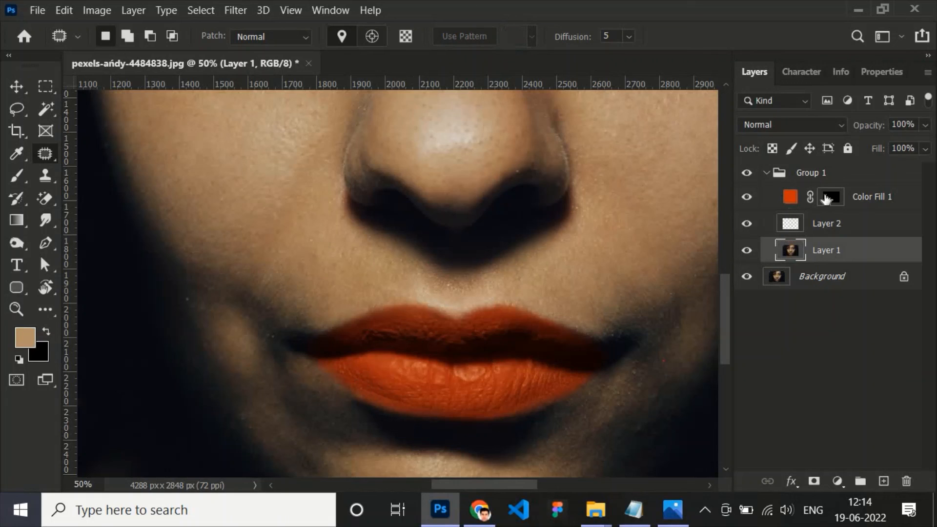
# - Touch up the lower lip's edge near the left mouth corner on Color Fill 1's mask, using a 50 px brush in black and white
pyautogui.click(830, 197)
pyautogui.press('d')
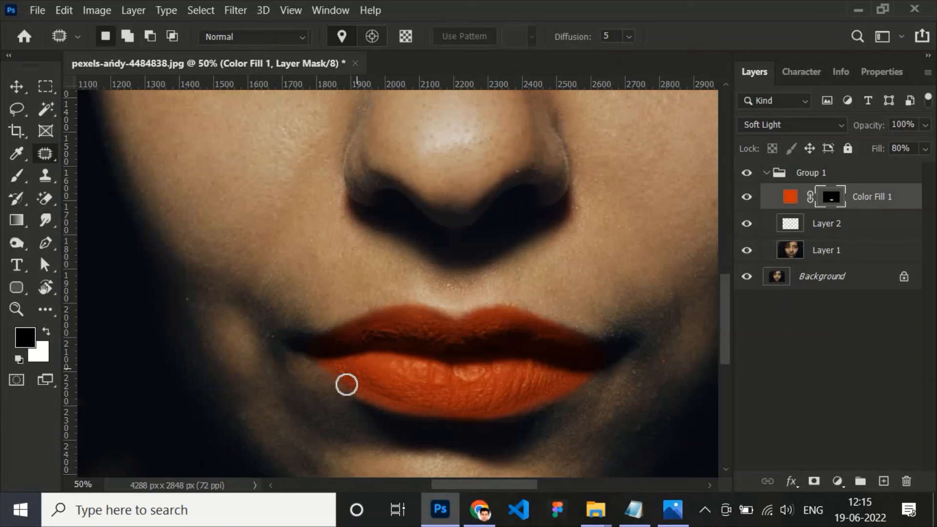
pyautogui.press('b')
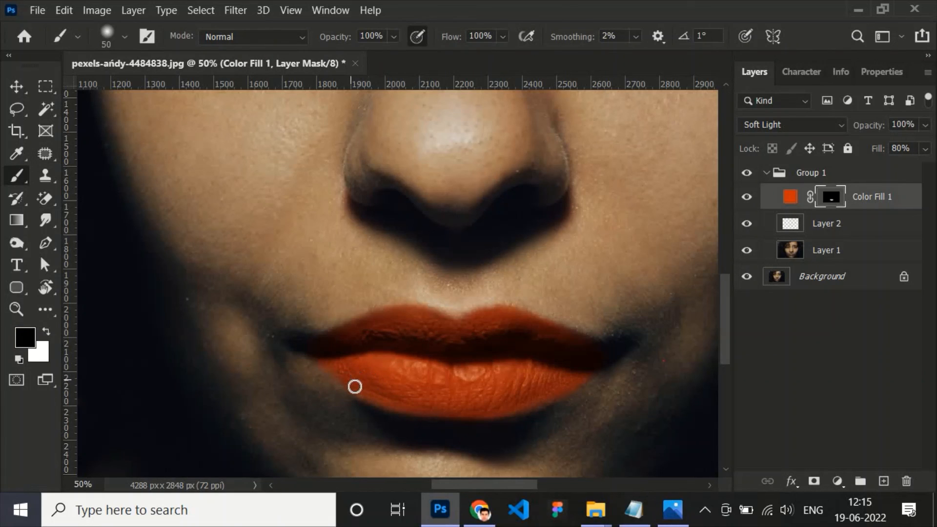
pyautogui.press('x')
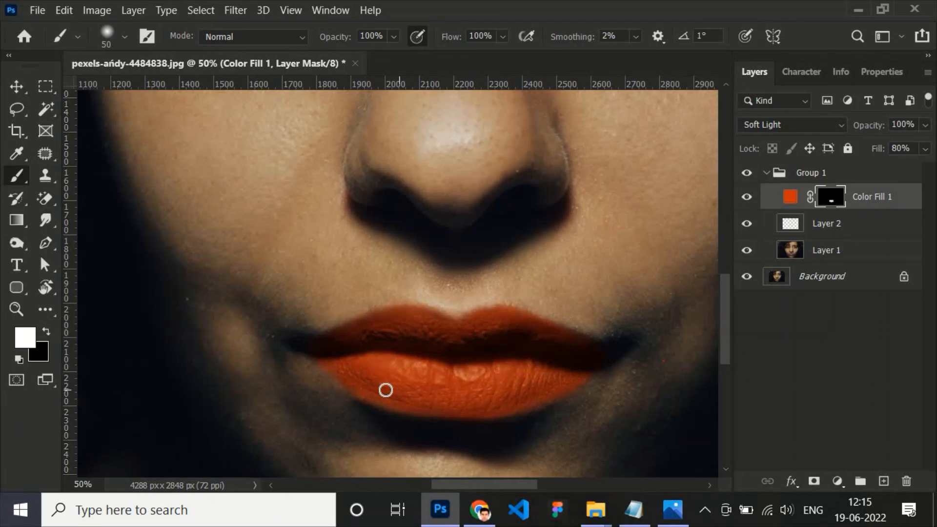
pyautogui.hotkey('ctrl', '0')
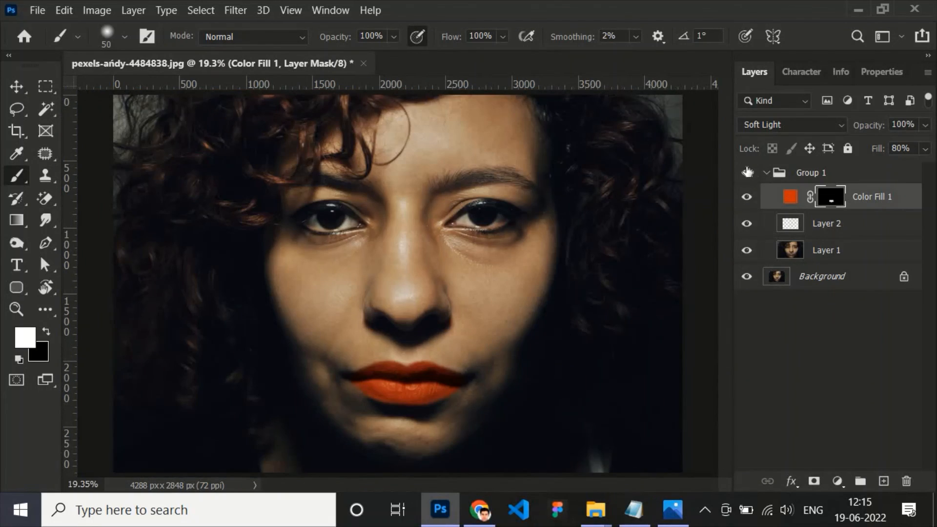